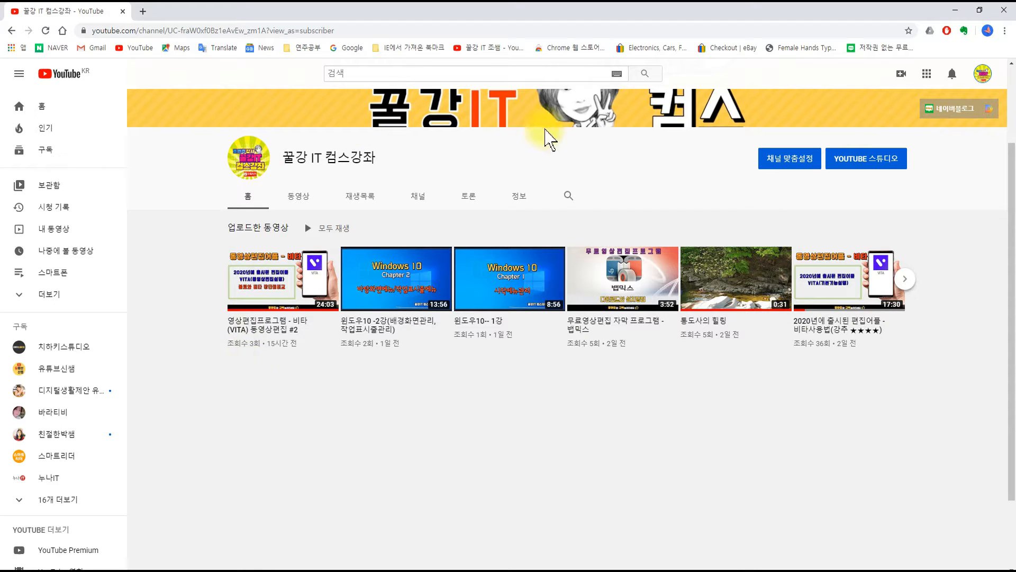
Step: Look over the channel's home page and its created playlists to see how the uploaded videos are organised
{"action": "scroll", "coordinate": [418, 390], "scroll_direction": "down", "scroll_amount": 2}
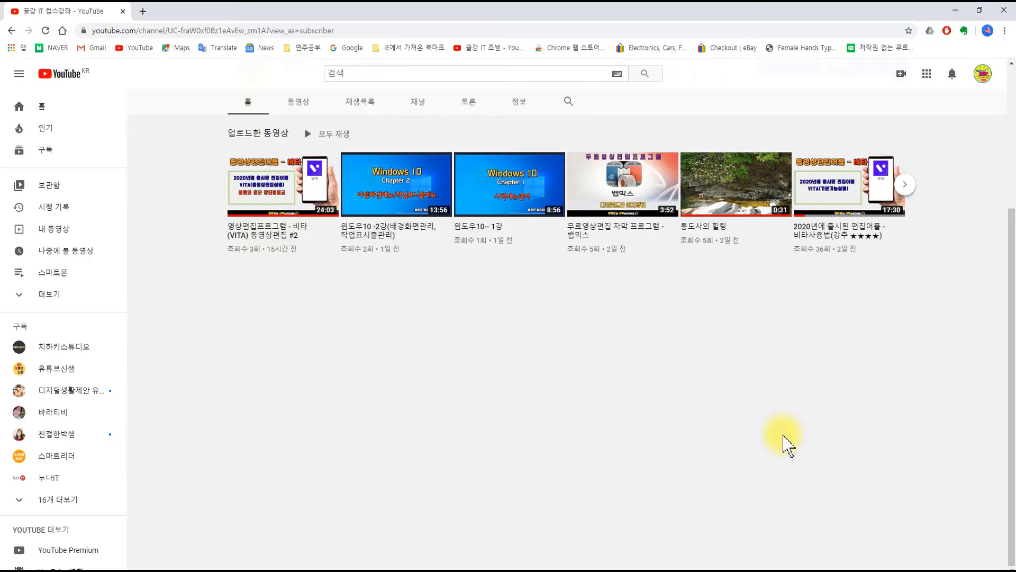
{"action": "scroll", "coordinate": [789, 444], "scroll_direction": "up", "scroll_amount": 1}
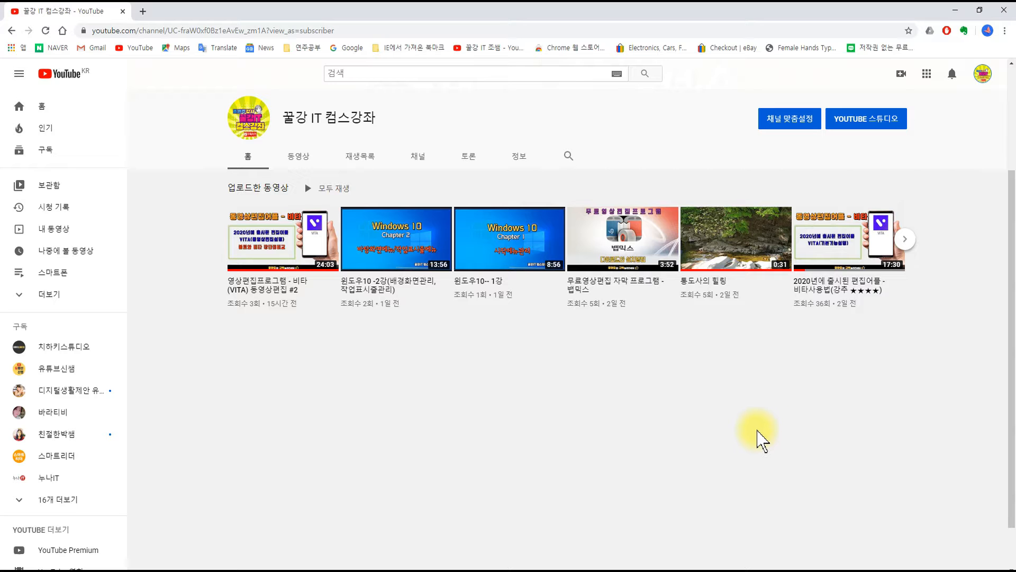
{"action": "scroll", "coordinate": [753, 438], "scroll_direction": "up", "scroll_amount": 2}
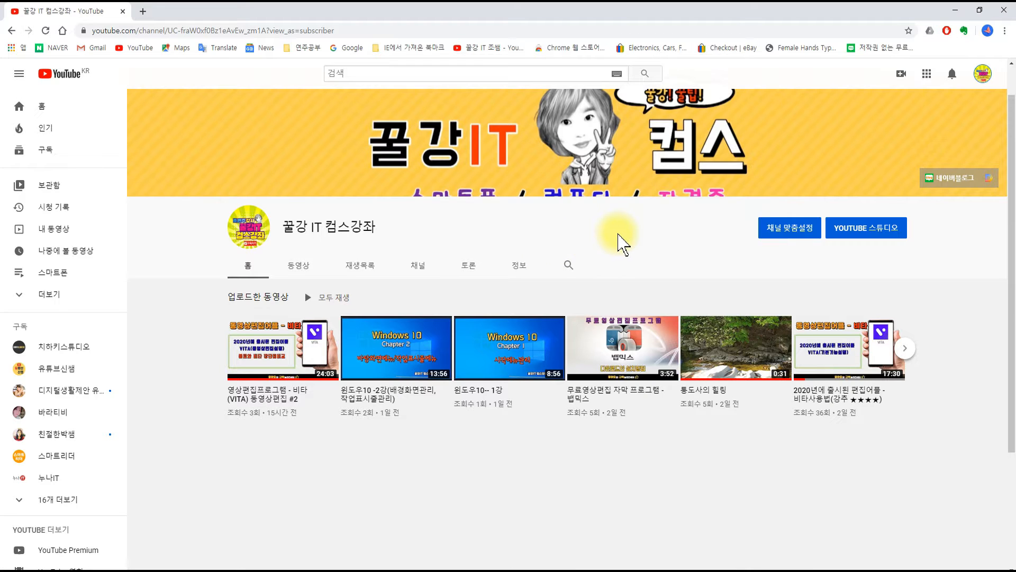
{"action": "scroll", "coordinate": [617, 238], "scroll_direction": "down", "scroll_amount": 2}
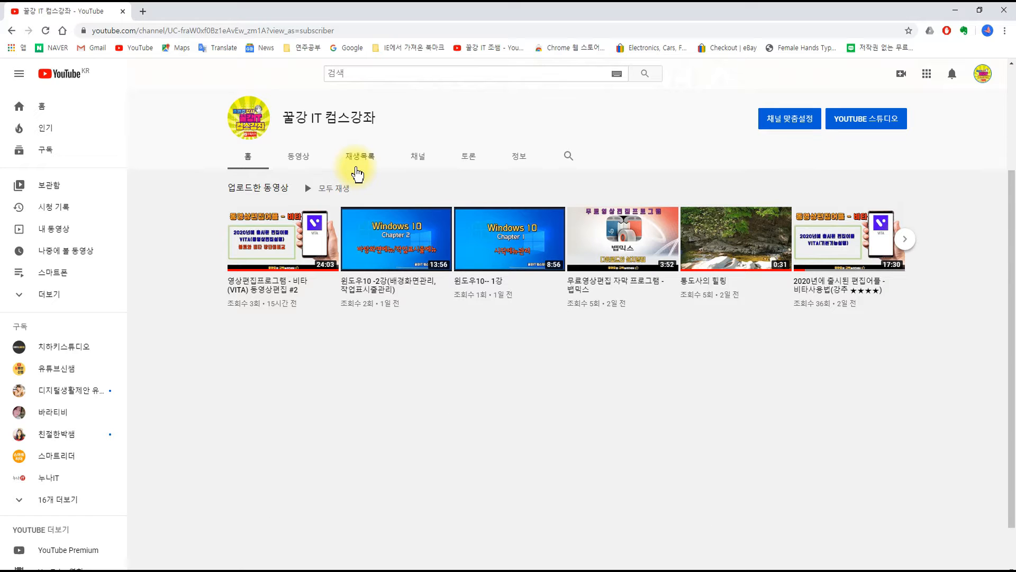
{"action": "left_click", "coordinate": [365, 167]}
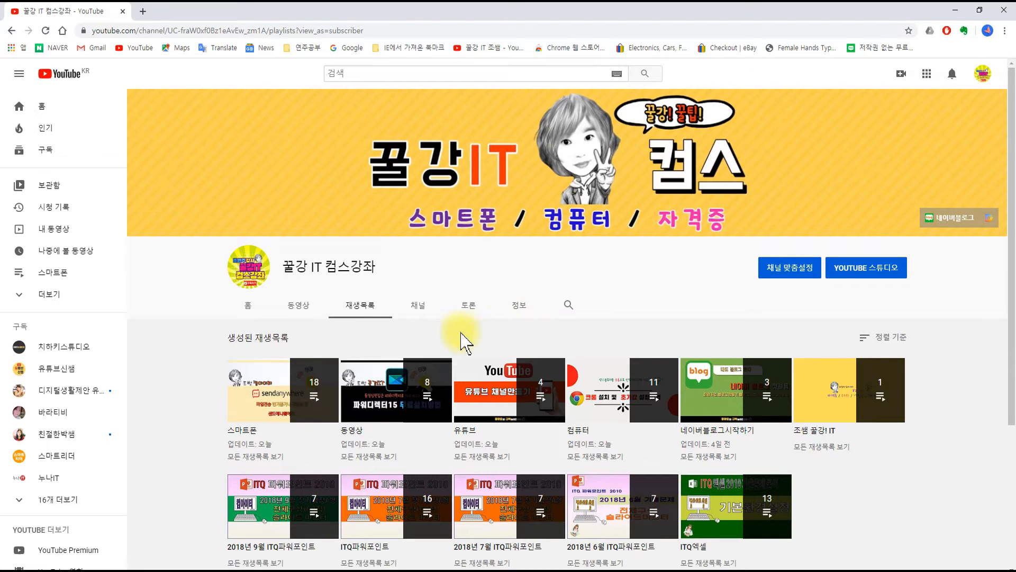
{"action": "scroll", "coordinate": [470, 325], "scroll_direction": "down", "scroll_amount": 2}
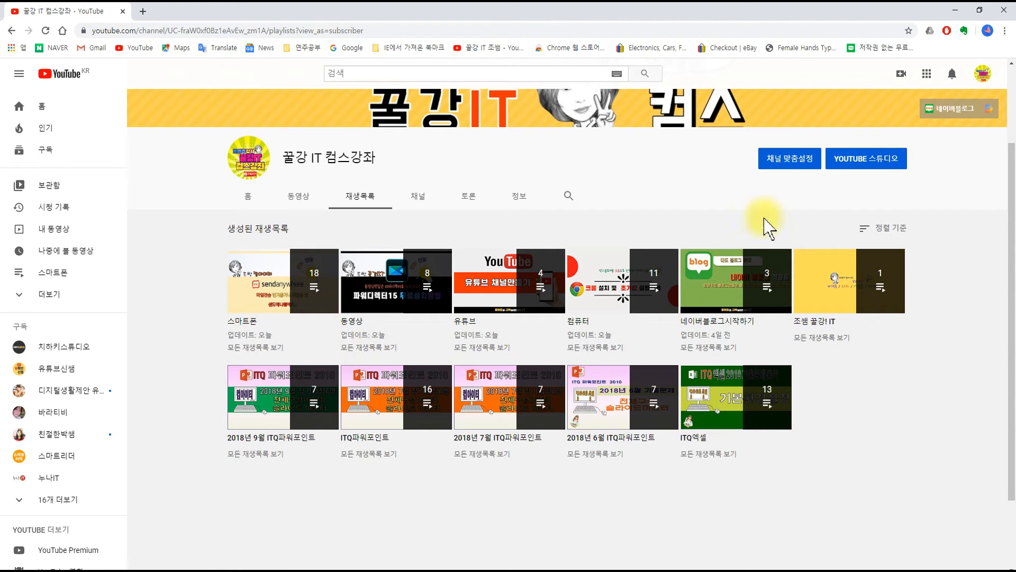
{"action": "left_click", "coordinate": [247, 203]}
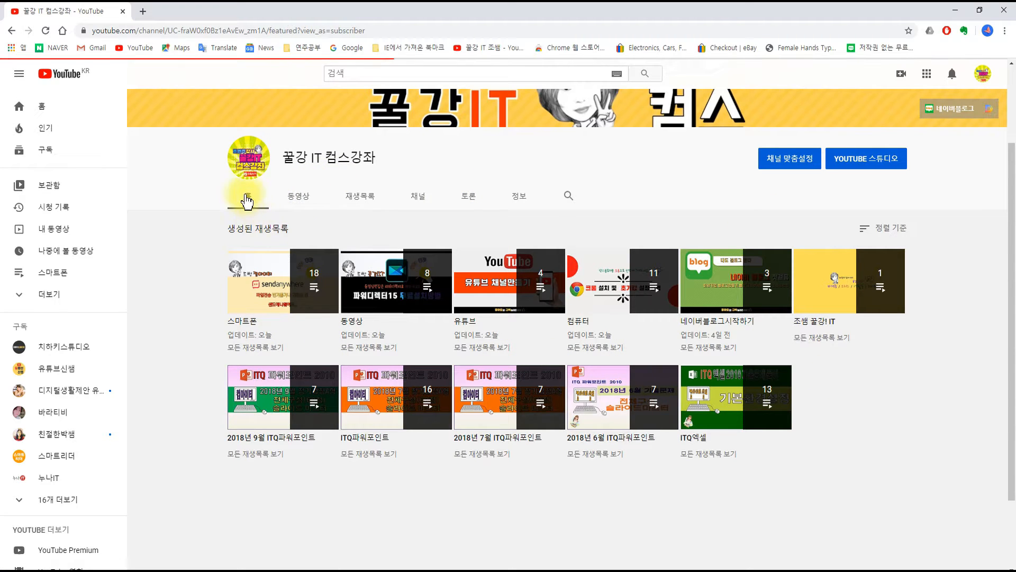
{"action": "scroll", "coordinate": [311, 325], "scroll_direction": "down", "scroll_amount": 4}
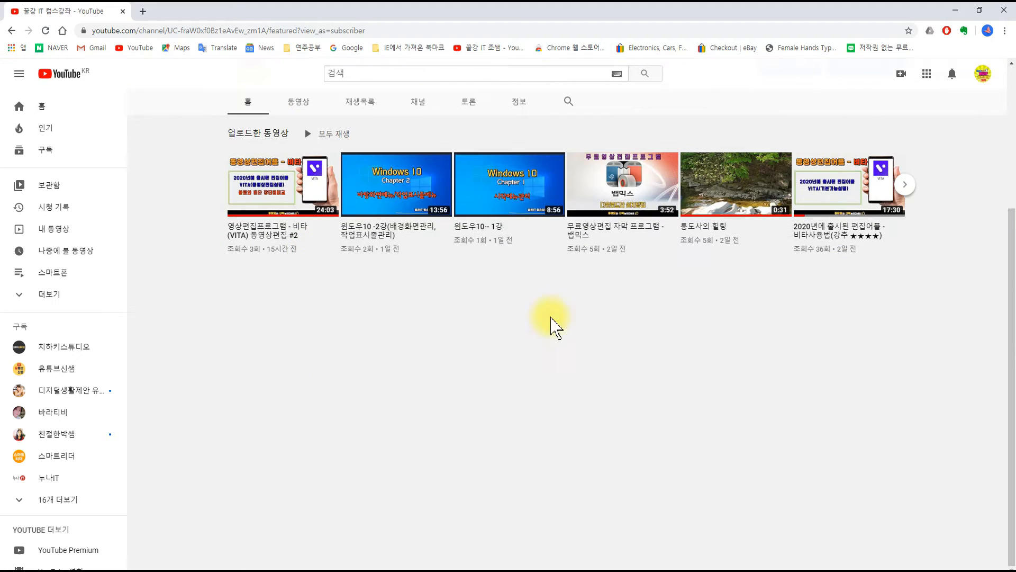
{"action": "scroll", "coordinate": [517, 370], "scroll_direction": "up", "scroll_amount": 3}
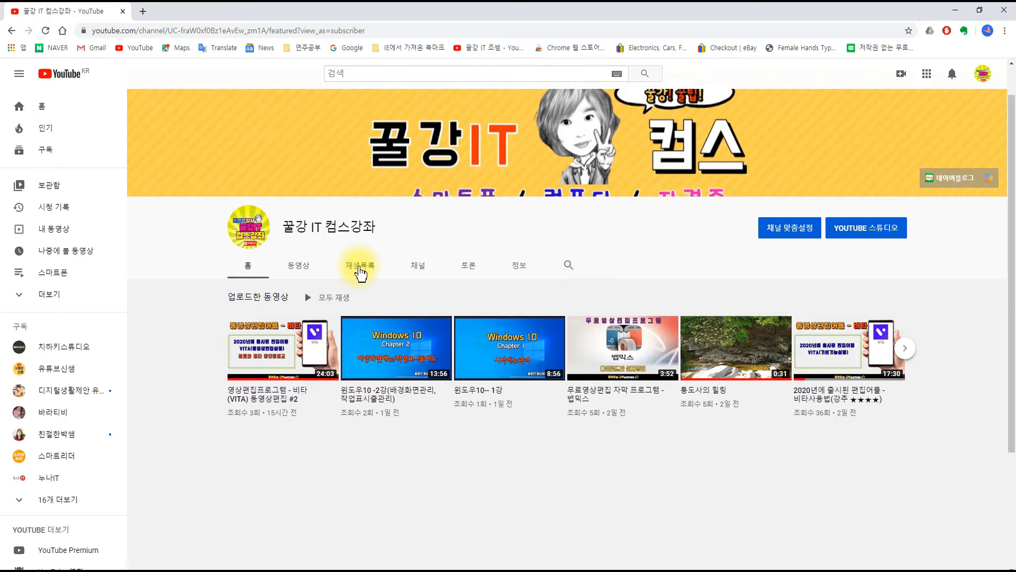
Step: Open the channel customization view and go to the channel's playlists
{"action": "left_click", "coordinate": [791, 236]}
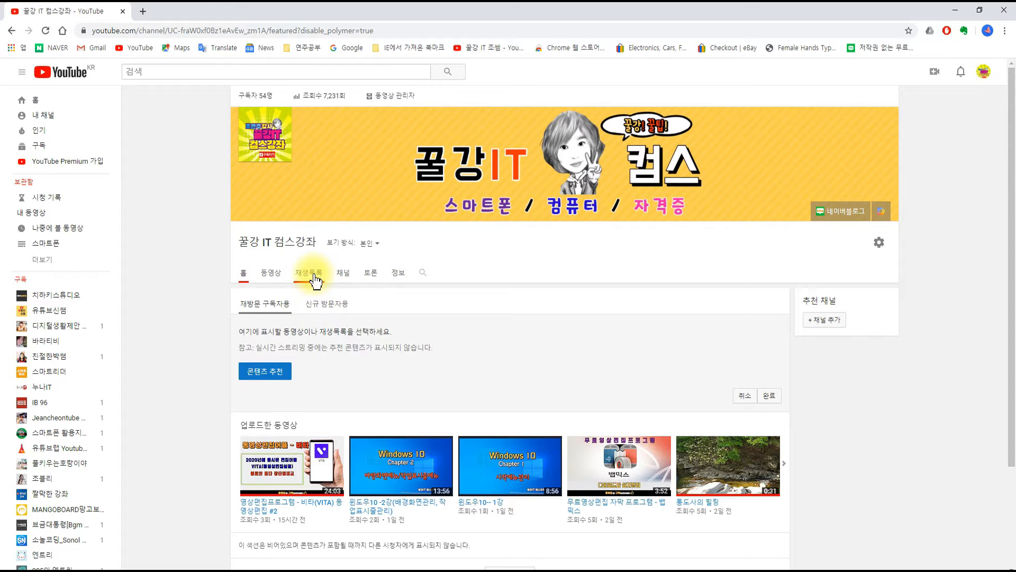
{"action": "left_click", "coordinate": [312, 275]}
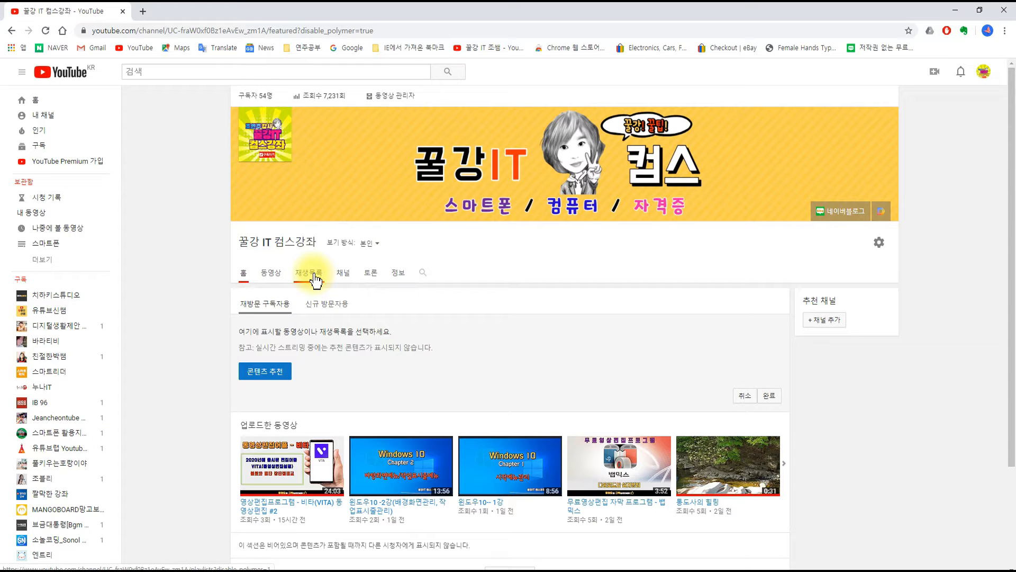
{"action": "left_click", "coordinate": [315, 279]}
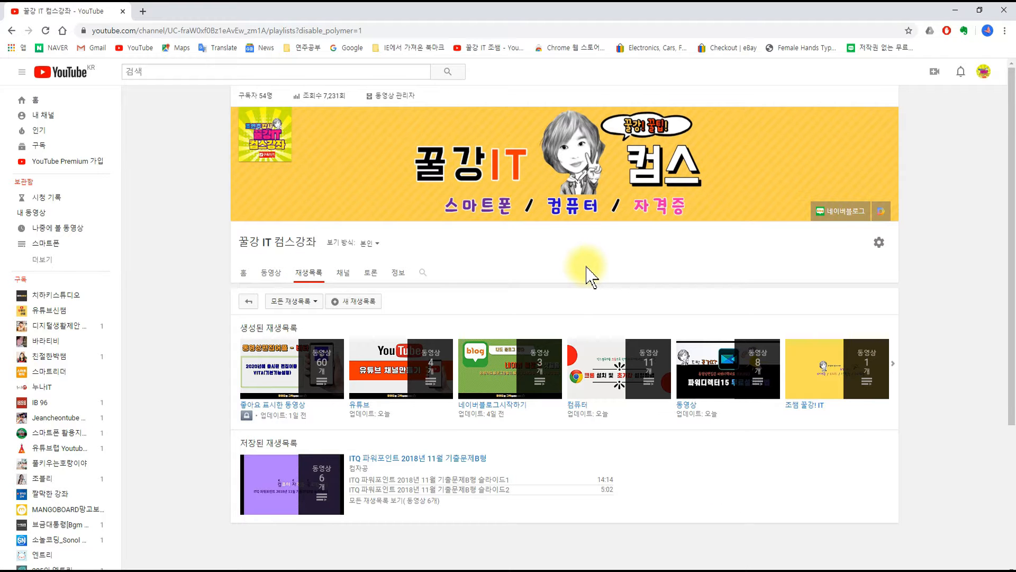
{"action": "scroll", "coordinate": [589, 268], "scroll_direction": "down", "scroll_amount": 1}
{"action": "scroll", "coordinate": [590, 359], "scroll_direction": "down", "scroll_amount": 2}
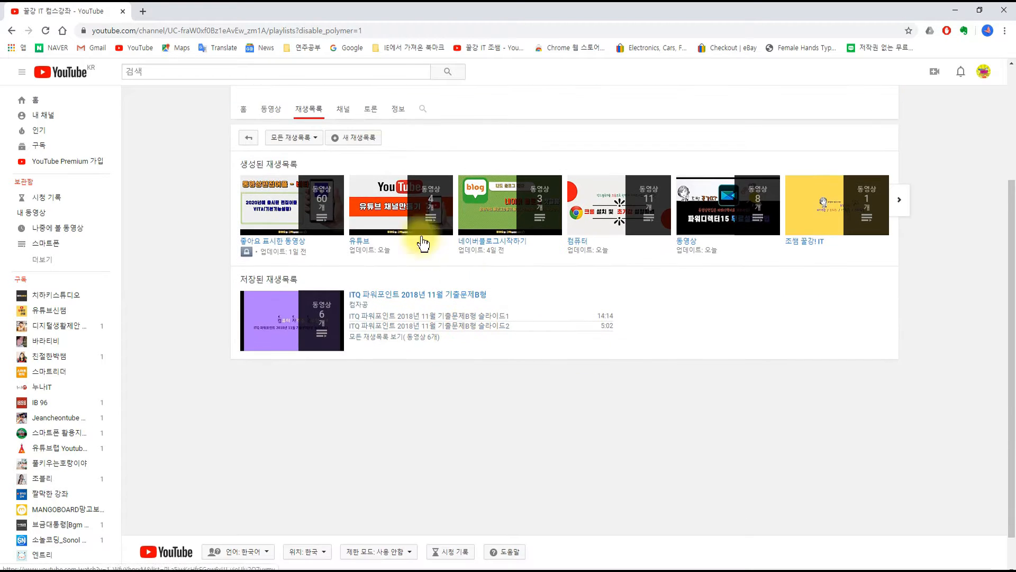
Step: Create a public playlist titled 윈도우10 with the description "윈도우10에서 사용할 수 있는 사용방법 동영상입니다"
{"action": "left_click", "coordinate": [357, 143]}
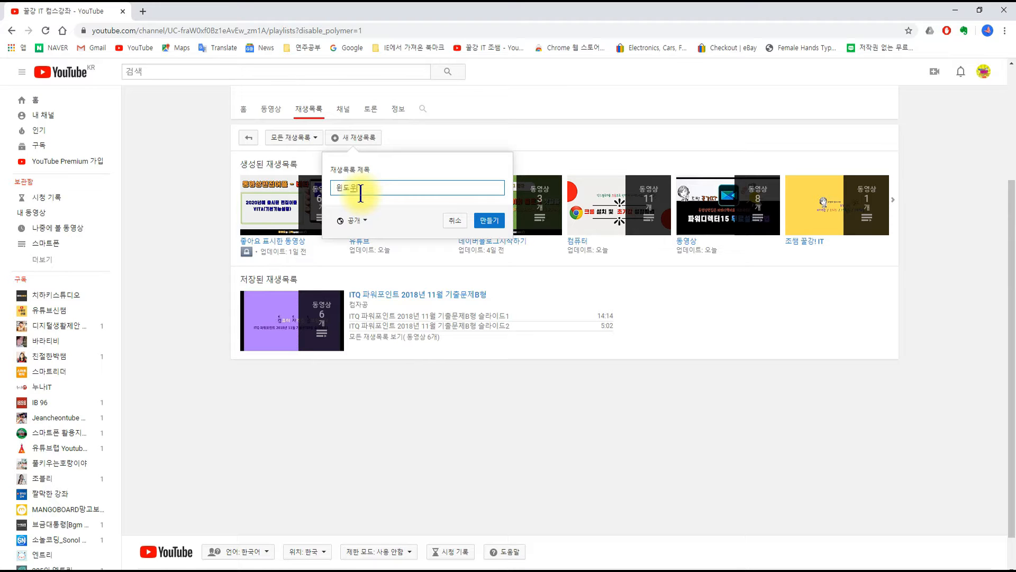
{"action": "left_click", "coordinate": [488, 220]}
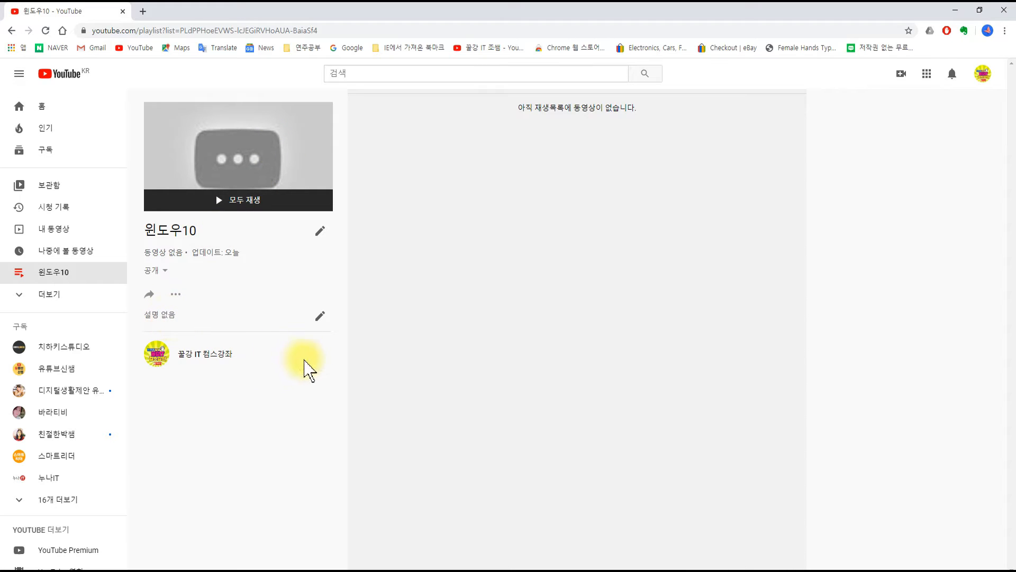
{"action": "left_click", "coordinate": [320, 316]}
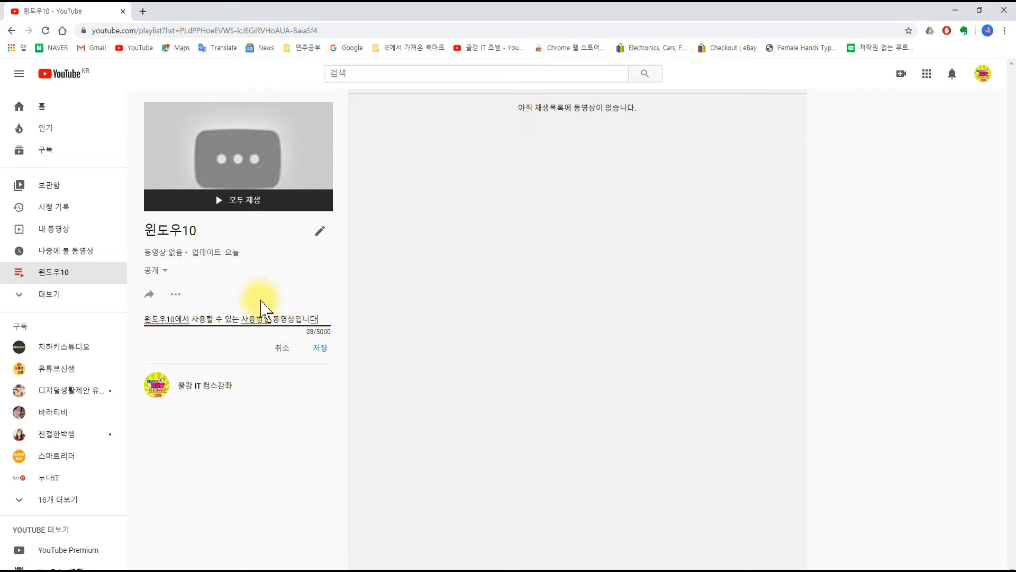
{"action": "left_click", "coordinate": [324, 356]}
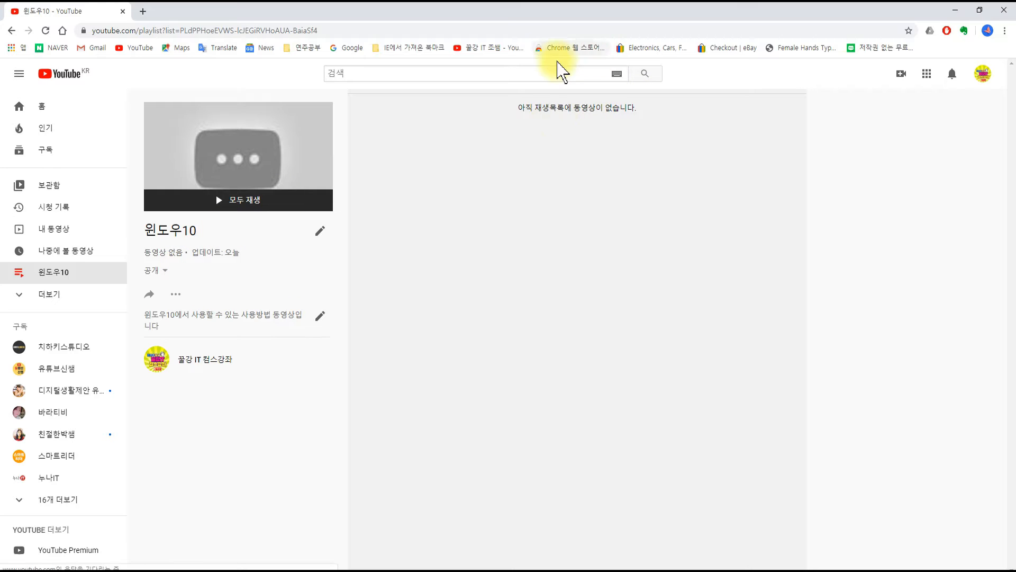
Step: Start adding videos to the playlist from the channel's own uploads, selecting 윈도우10 -2강(배경화면관리, 작업표시줄관리) and 윈도우10-- 1강
{"action": "left_click", "coordinate": [175, 298]}
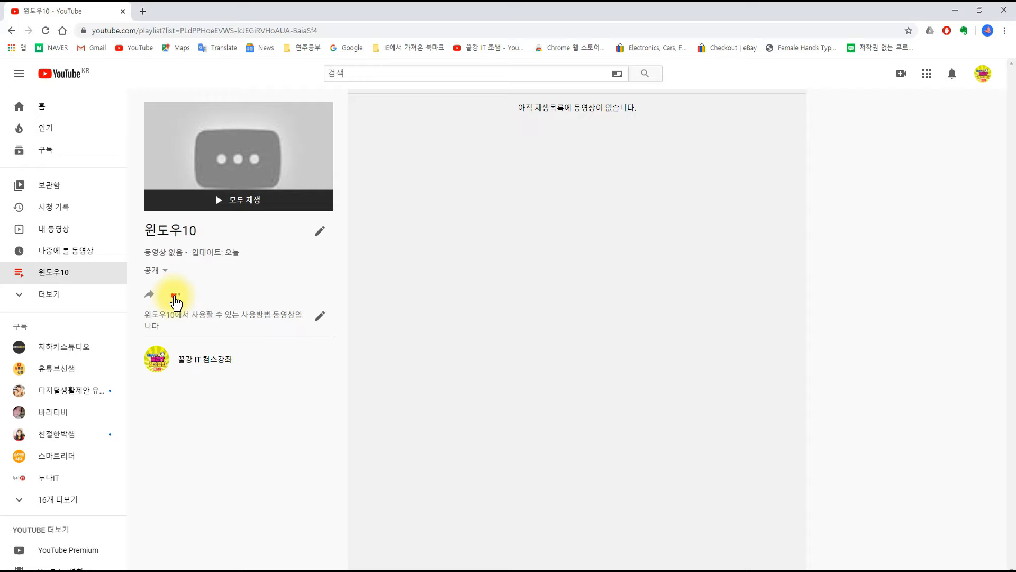
{"action": "left_click", "coordinate": [176, 297]}
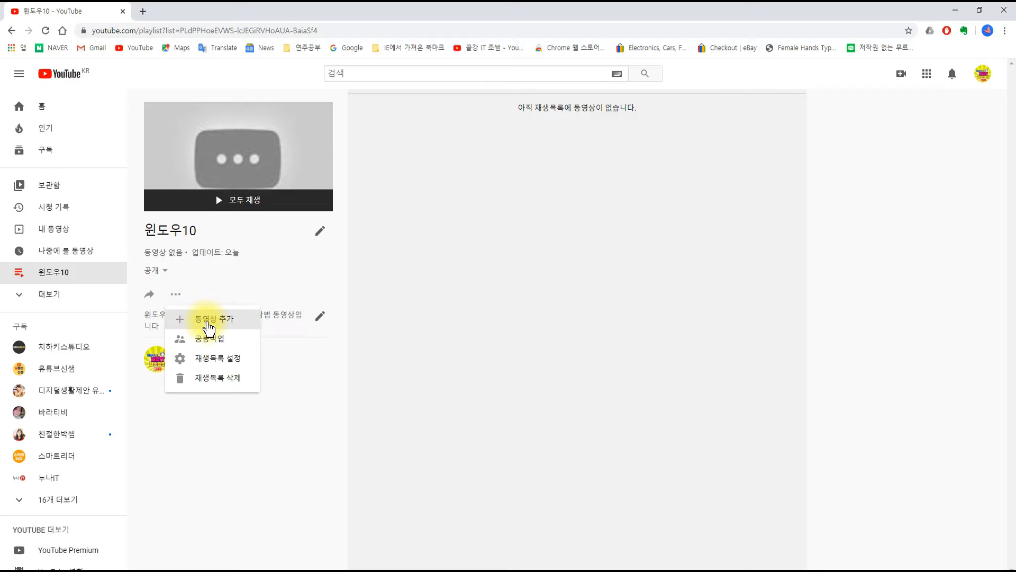
{"action": "left_click", "coordinate": [210, 322]}
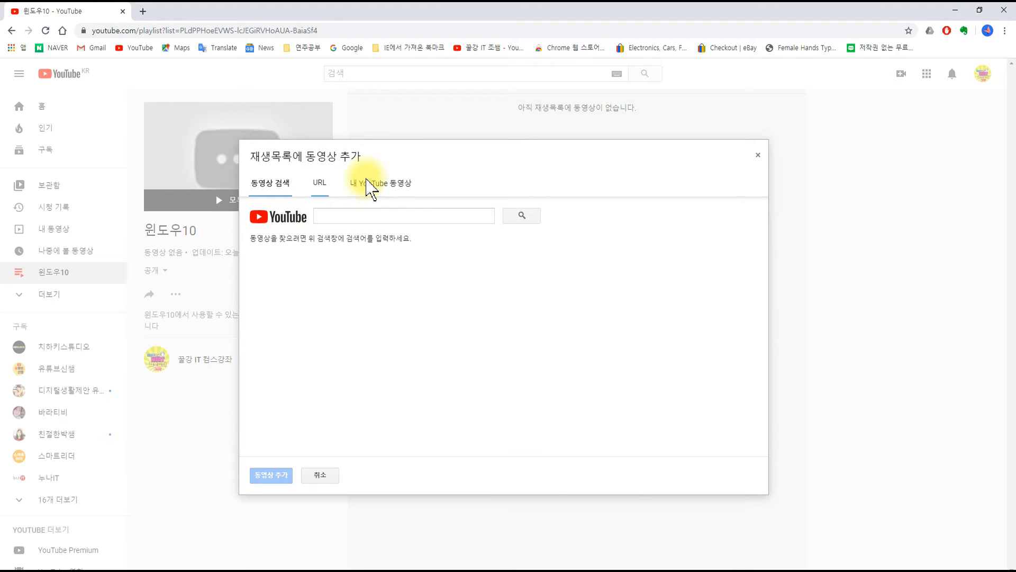
{"action": "left_click", "coordinate": [393, 191]}
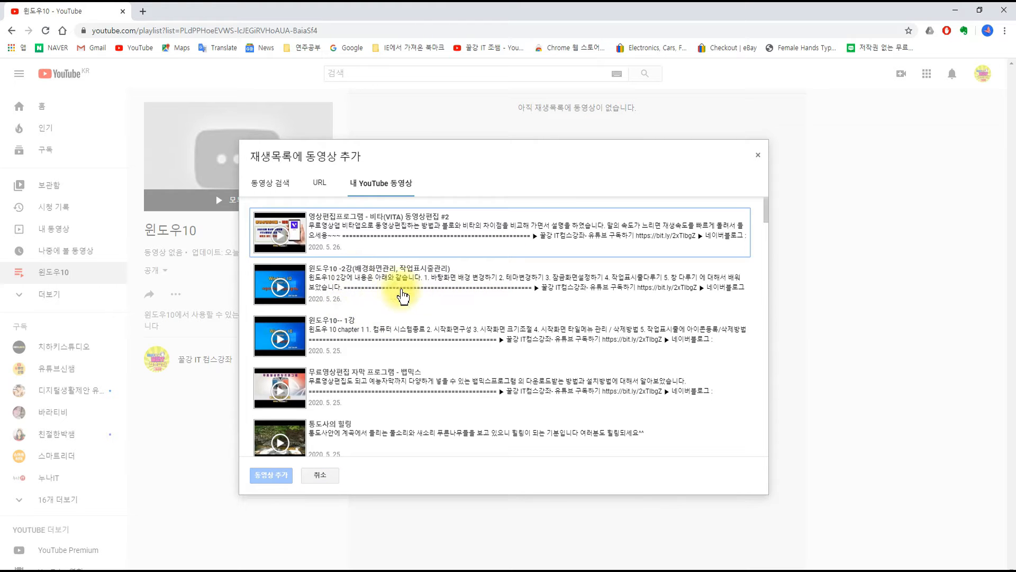
{"action": "left_click", "coordinate": [390, 286]}
{"action": "left_click", "coordinate": [399, 331]}
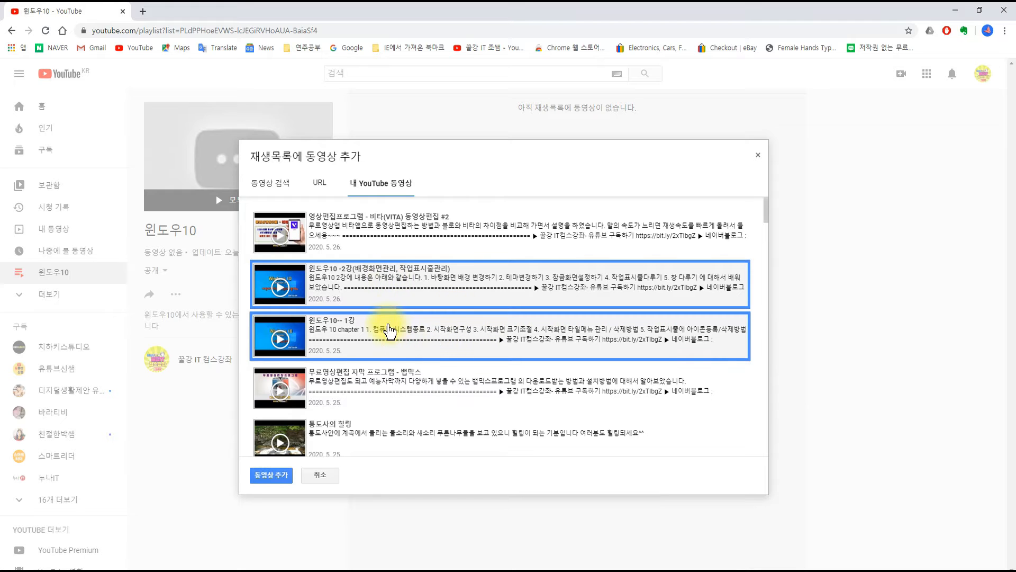
Step: Also select the 윈도우화면캡쳐 3가지 방법, 오캠프로그램사용법 and 윈도우10에 내장되어 있는 윈도우화면녹화프로그램사용법 videos, and add all selected videos to the playlist
{"action": "scroll", "coordinate": [420, 347], "scroll_direction": "down", "scroll_amount": 10}
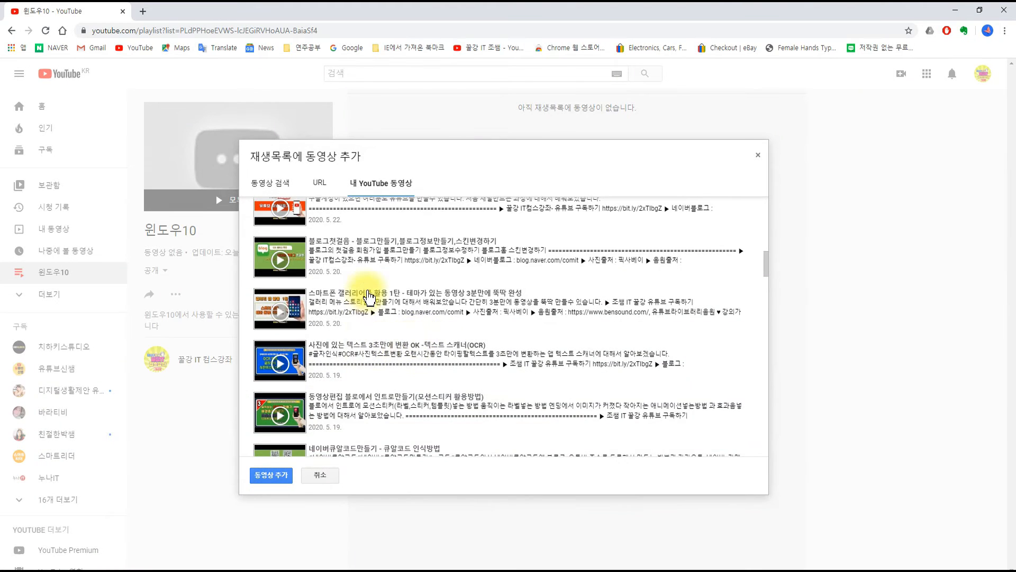
{"action": "scroll", "coordinate": [381, 307], "scroll_direction": "down", "scroll_amount": 5}
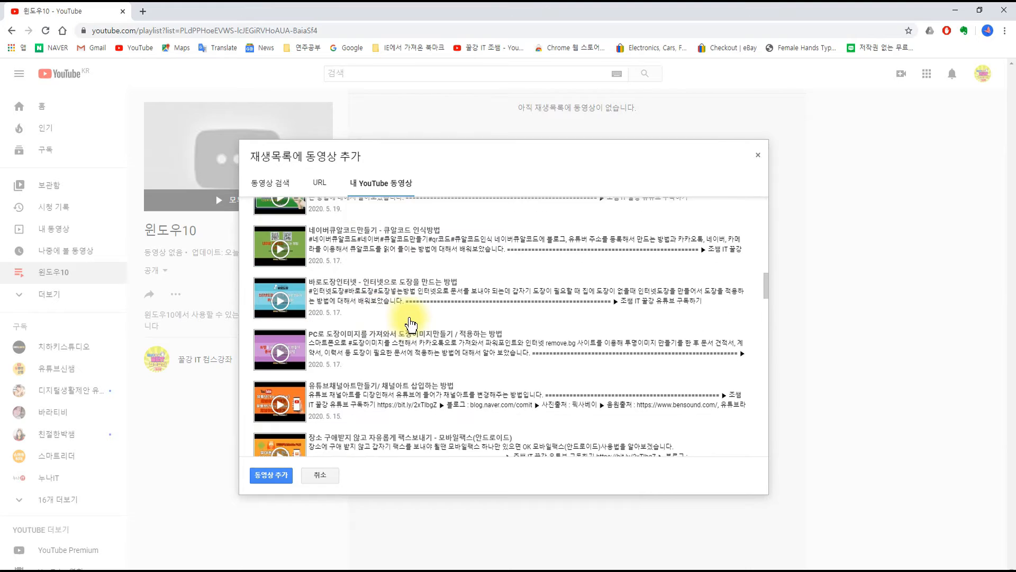
{"action": "left_click", "coordinate": [388, 330]}
{"action": "left_click", "coordinate": [389, 369]}
{"action": "scroll", "coordinate": [394, 317], "scroll_direction": "down", "scroll_amount": 5}
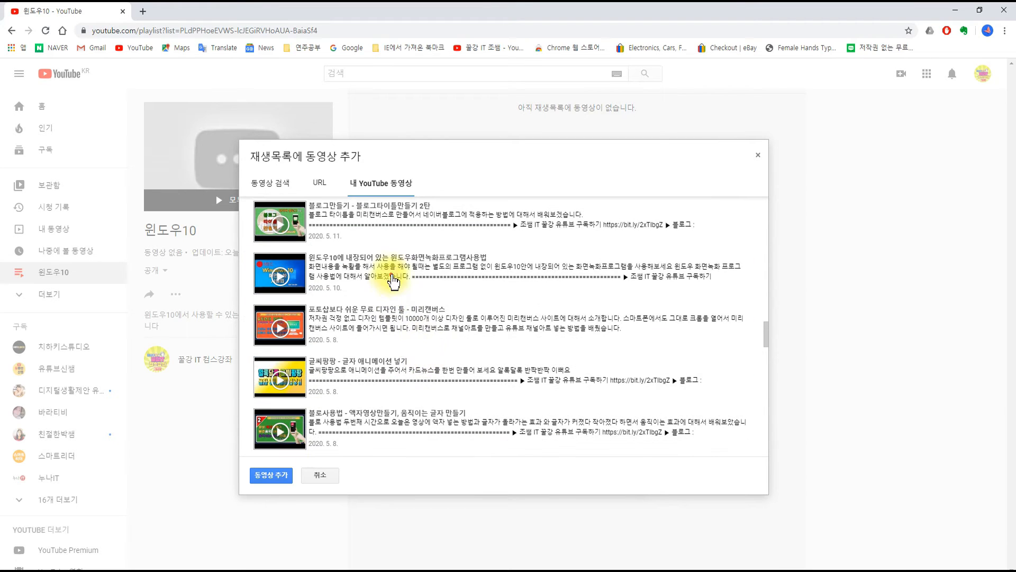
{"action": "left_click", "coordinate": [393, 282]}
{"action": "scroll", "coordinate": [418, 344], "scroll_direction": "down", "scroll_amount": 10}
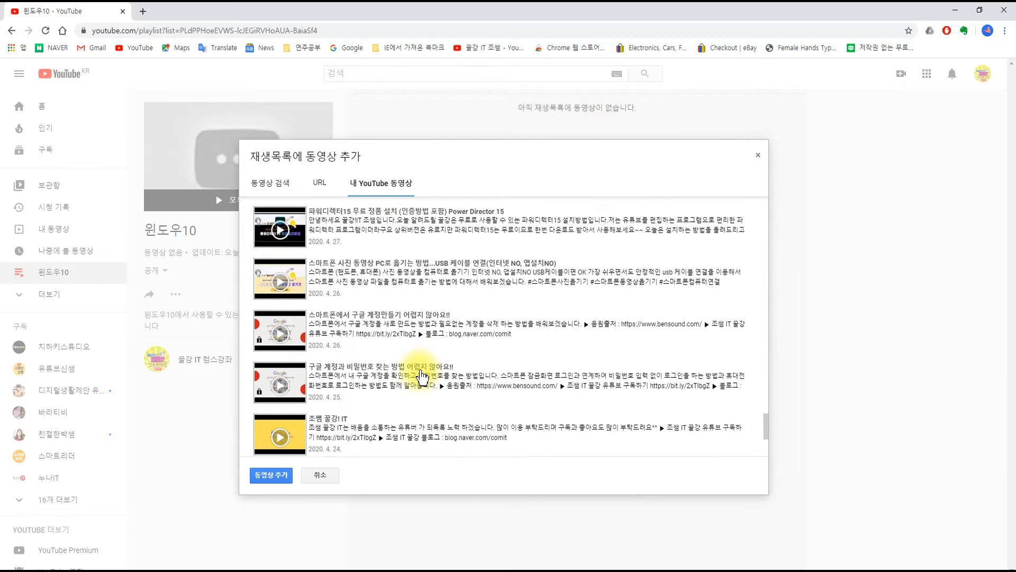
{"action": "scroll", "coordinate": [422, 378], "scroll_direction": "down", "scroll_amount": 3}
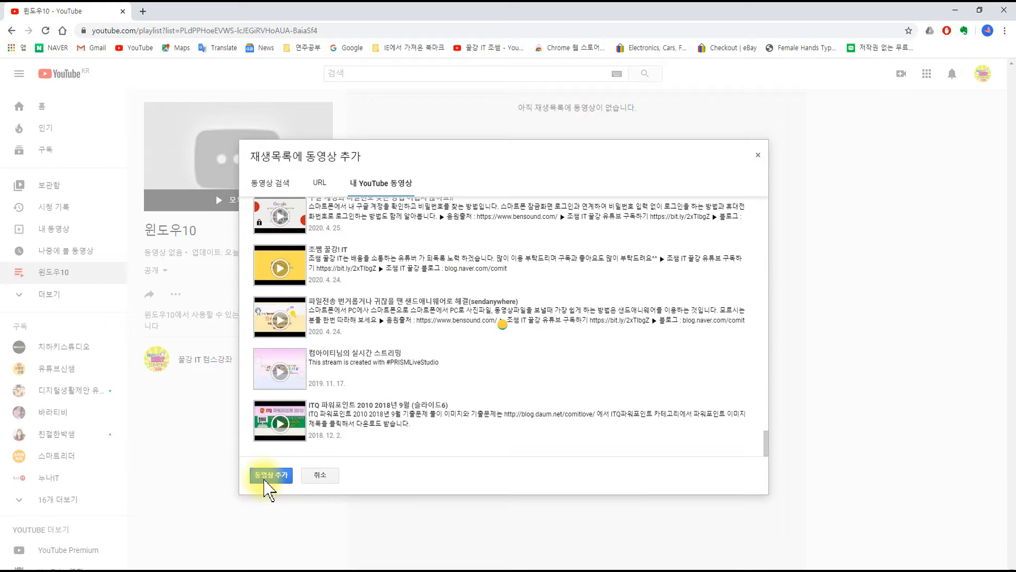
{"action": "left_click", "coordinate": [270, 473]}
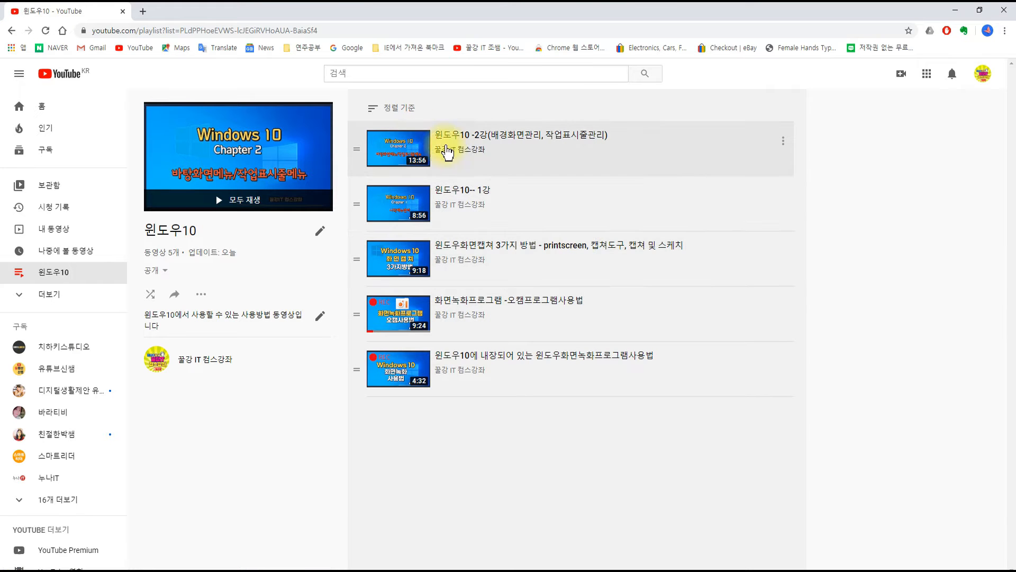
Step: Reorder the playlist so 윈도우10-- 1강 comes first and 윈도우10에 내장되어 있는 윈도우화면녹화프로그램사용법 comes third
{"action": "left_click", "coordinate": [784, 141]}
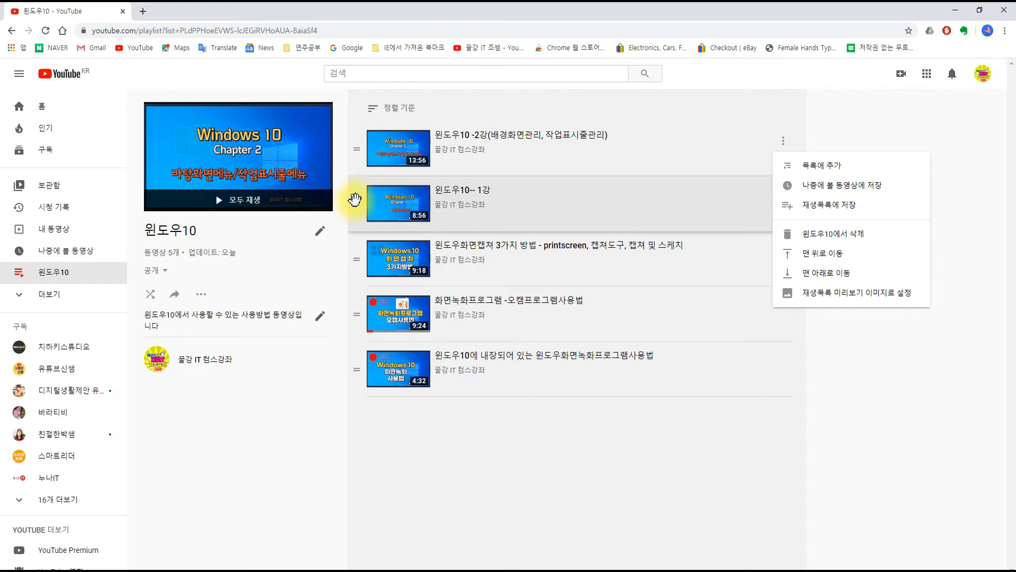
{"action": "left_click_drag", "start_coordinate": [353, 209], "coordinate": [366, 219]}
{"action": "key", "text": "ctrl+2"}
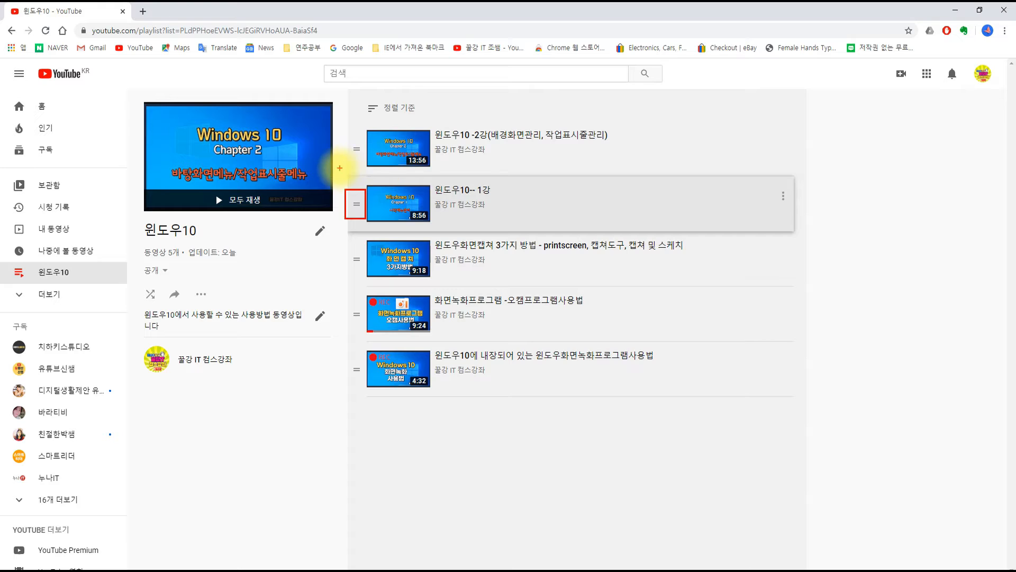
{"action": "left_click_drag", "start_coordinate": [356, 204], "coordinate": [358, 143]}
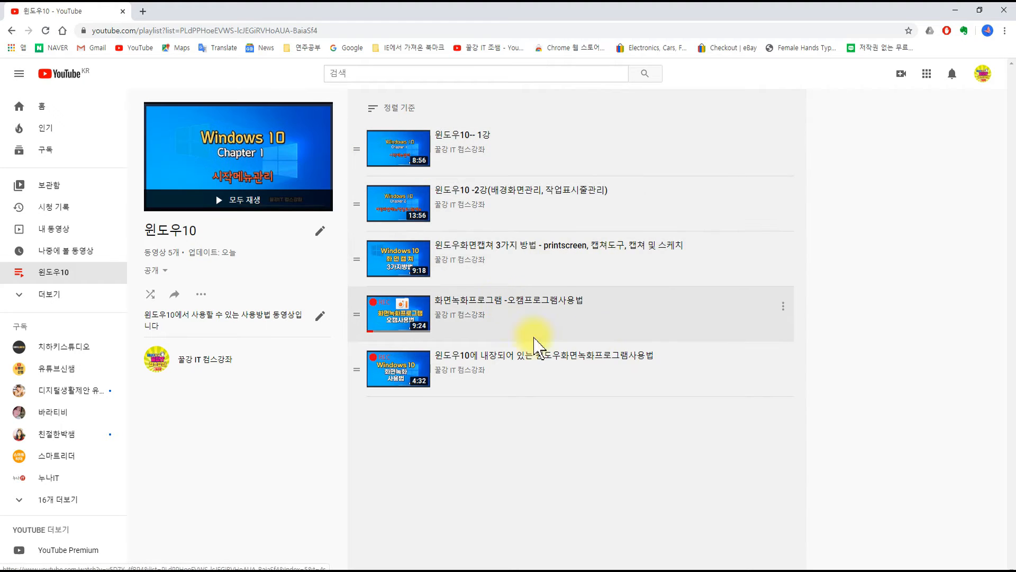
{"action": "left_click_drag", "start_coordinate": [354, 369], "coordinate": [345, 265]}
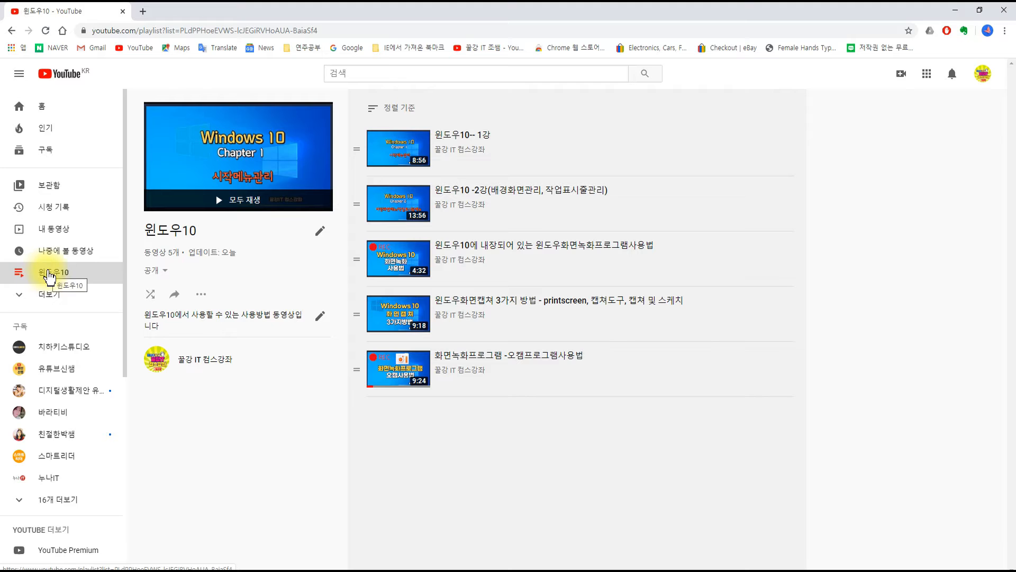
Step: Expand the library list to review all of the account's playlists
{"action": "left_click", "coordinate": [24, 300]}
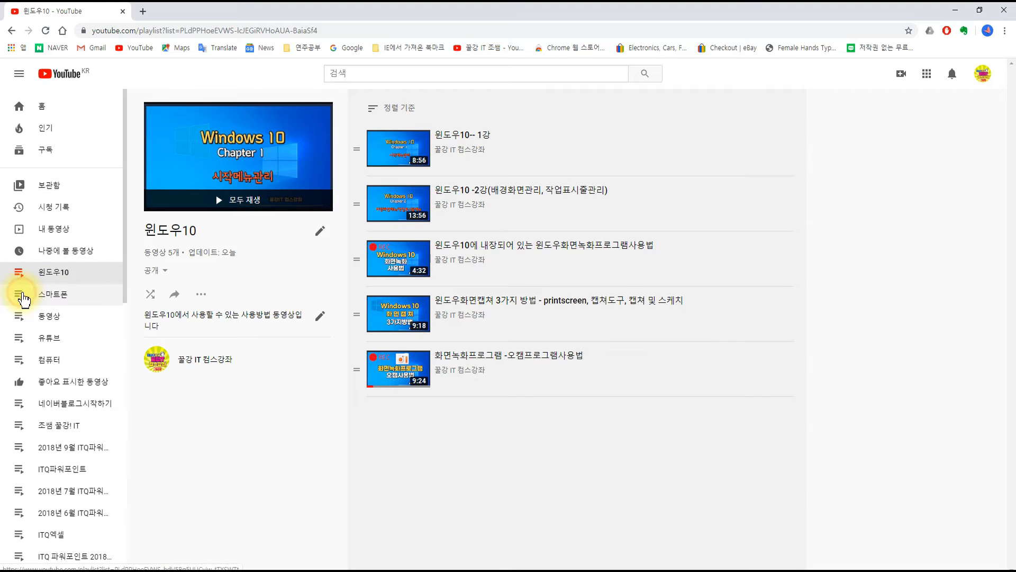
{"action": "scroll", "coordinate": [53, 277], "scroll_direction": "down", "scroll_amount": 3}
{"action": "scroll", "coordinate": [53, 277], "scroll_direction": "up", "scroll_amount": 5}
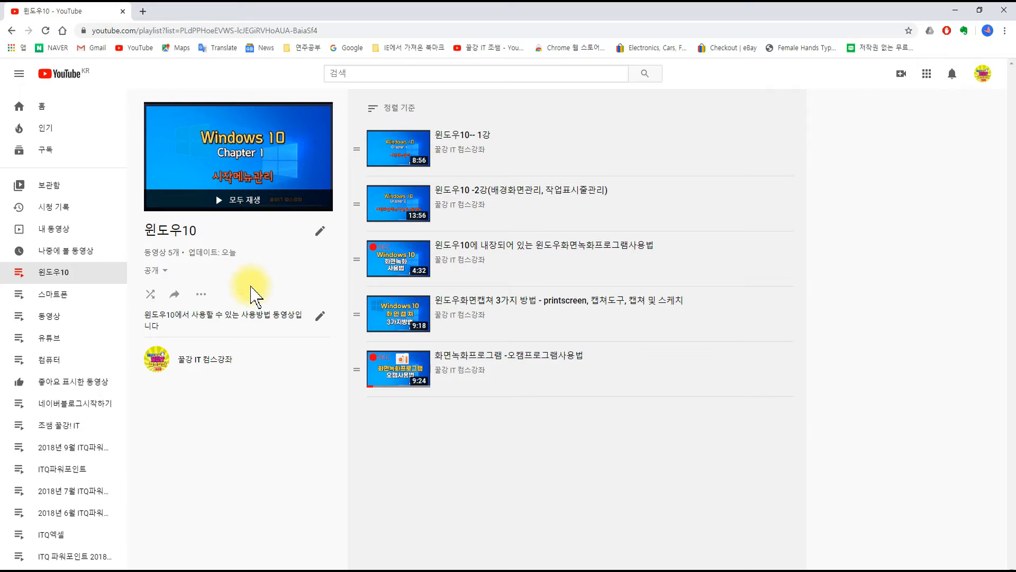
Step: Review the 윈도우10 playlist's additional options, such as adding videos, collaboration, playlist settings and deletion, without applying any
{"action": "left_click", "coordinate": [200, 295]}
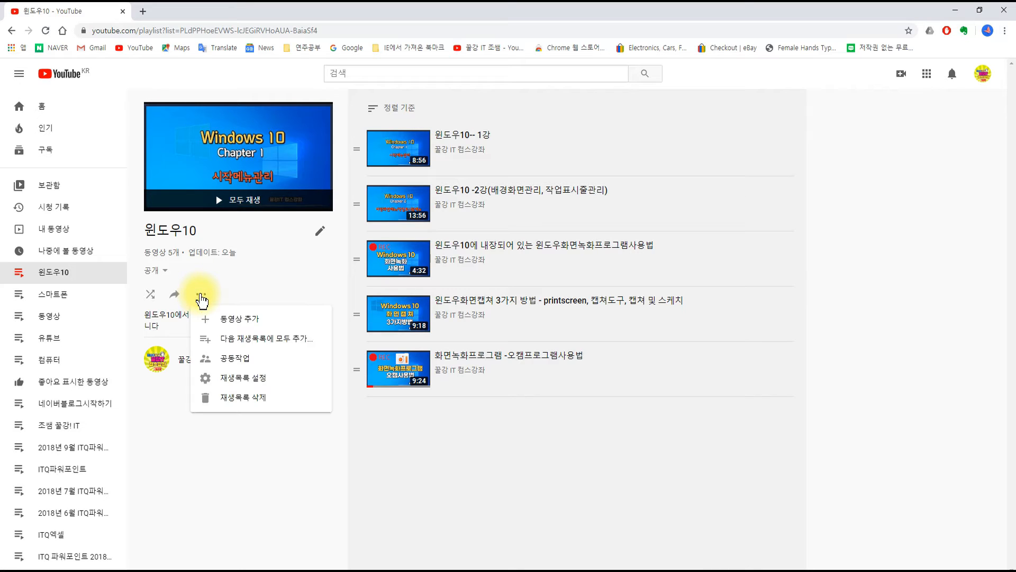
{"action": "left_click", "coordinate": [241, 405]}
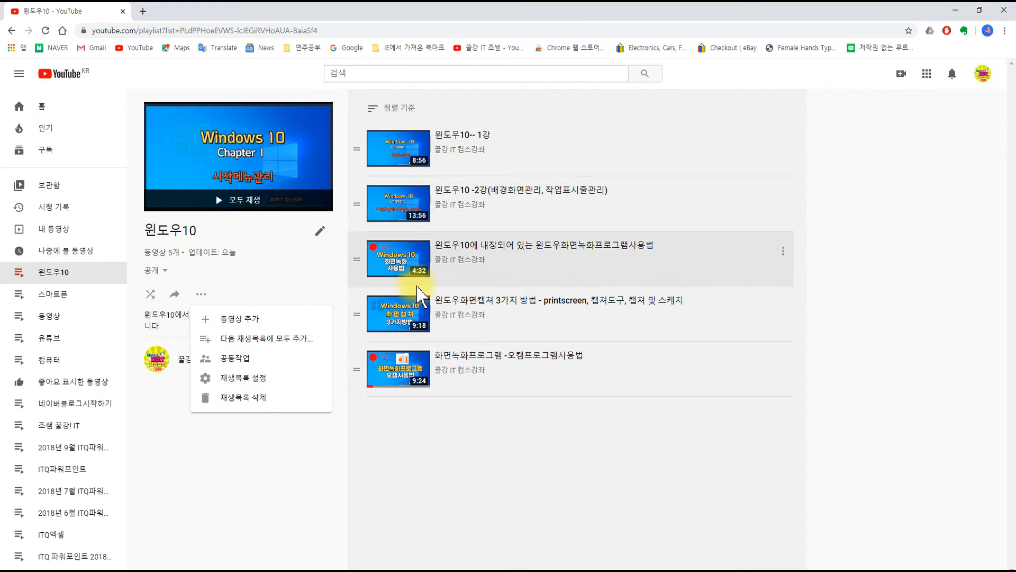
{"action": "left_click", "coordinate": [274, 458]}
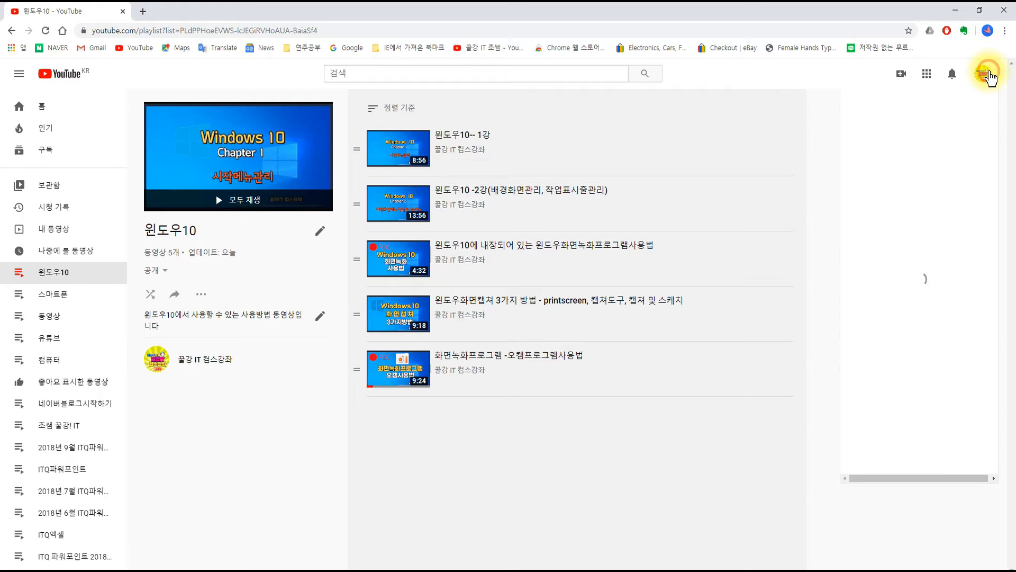
Step: Go to the account's own channel page and open its channel customization view
{"action": "left_click", "coordinate": [988, 77]}
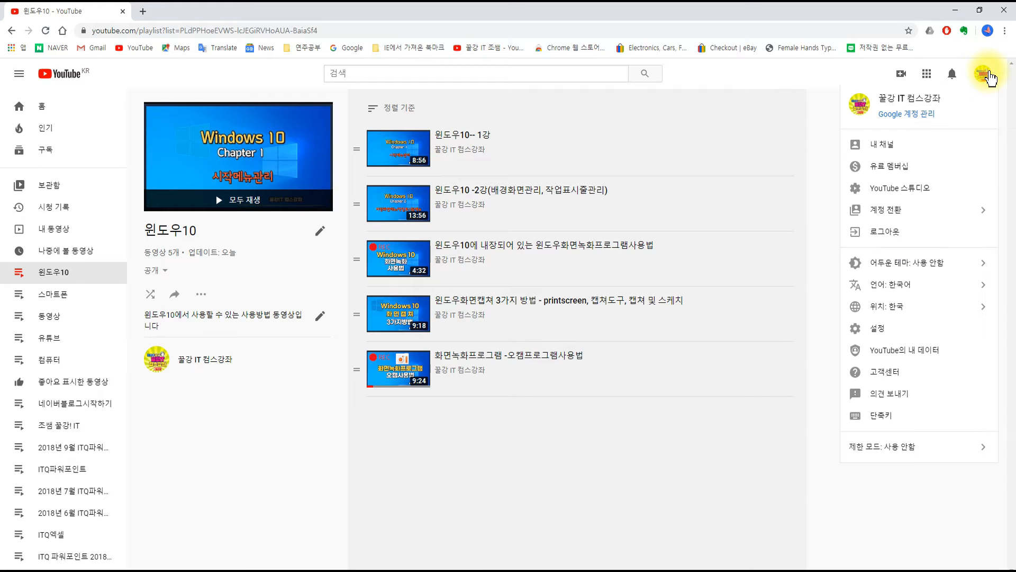
{"action": "left_click", "coordinate": [898, 148]}
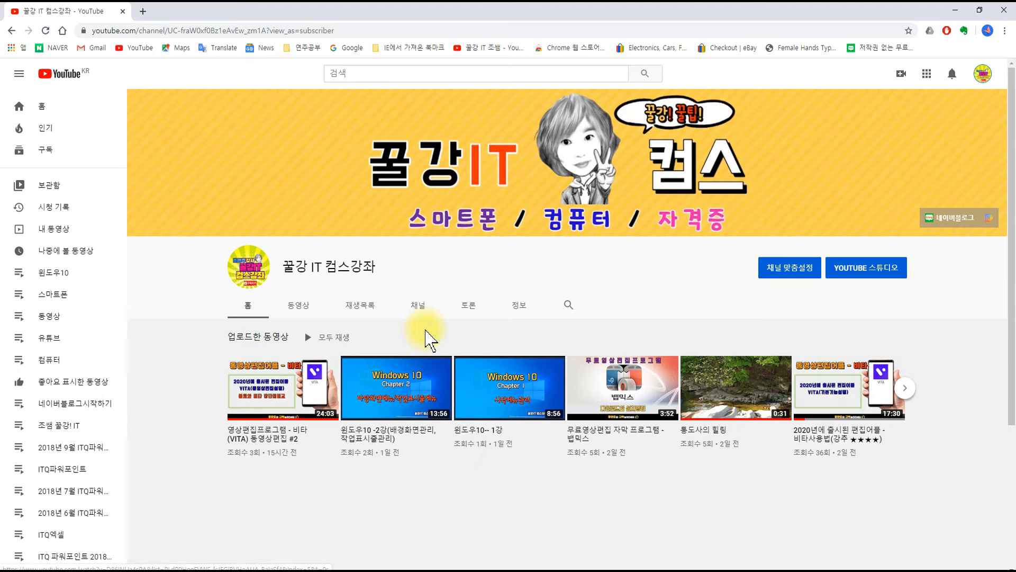
{"action": "scroll", "coordinate": [505, 385], "scroll_direction": "down", "scroll_amount": 4}
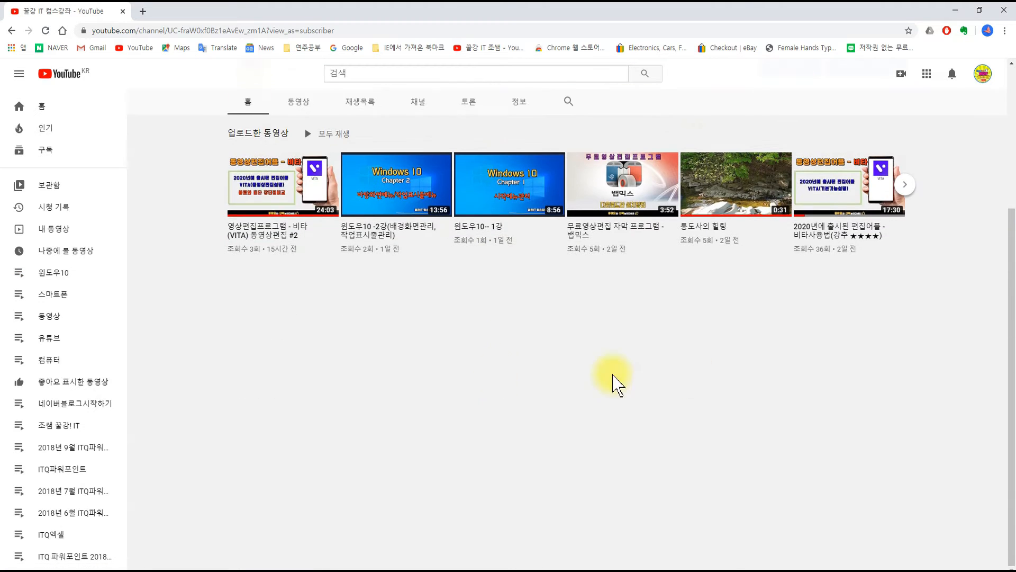
{"action": "scroll", "coordinate": [563, 319], "scroll_direction": "up", "scroll_amount": 3}
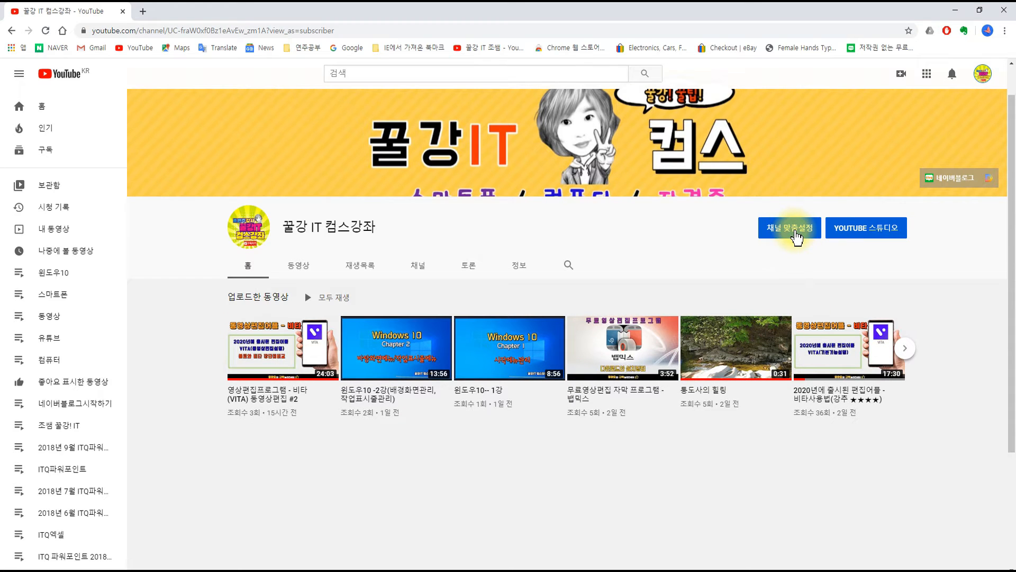
{"action": "left_click", "coordinate": [796, 236]}
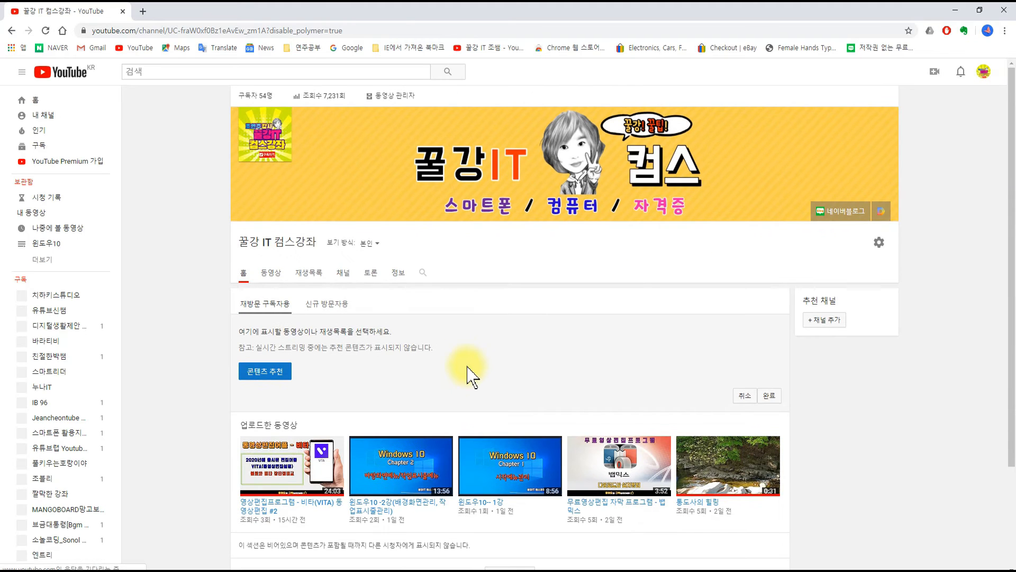
Step: Add a section to the channel home with 단일 재생목록 as content, showing the channel's own 스마트폰 playlist
{"action": "scroll", "coordinate": [577, 339], "scroll_direction": "down", "scroll_amount": 3}
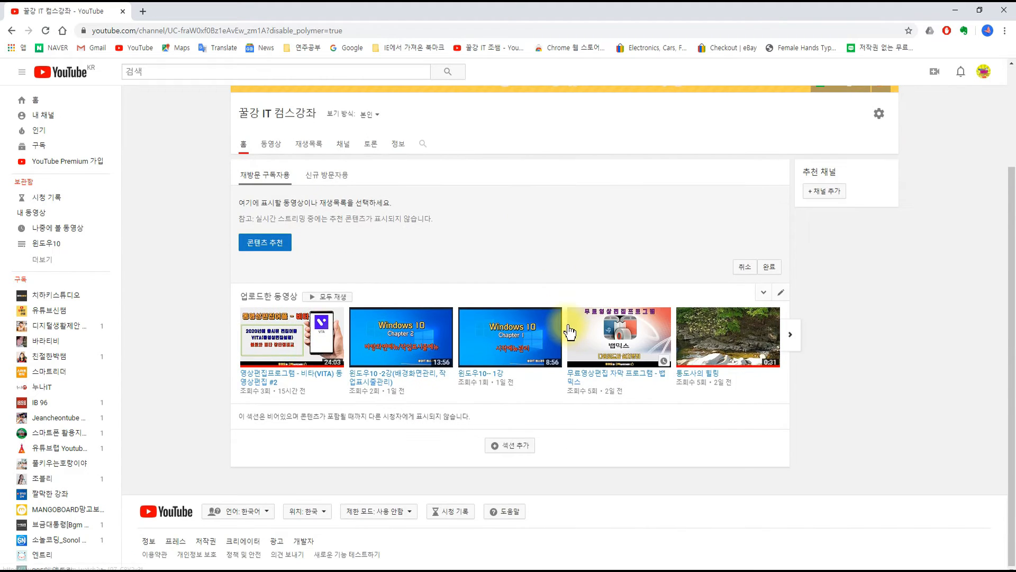
{"action": "mouse_move", "coordinate": [470, 422]}
{"action": "left_mouse_down"}
{"action": "mouse_move", "coordinate": [470, 447]}
{"action": "mouse_move", "coordinate": [556, 471]}
{"action": "left_mouse_up"}
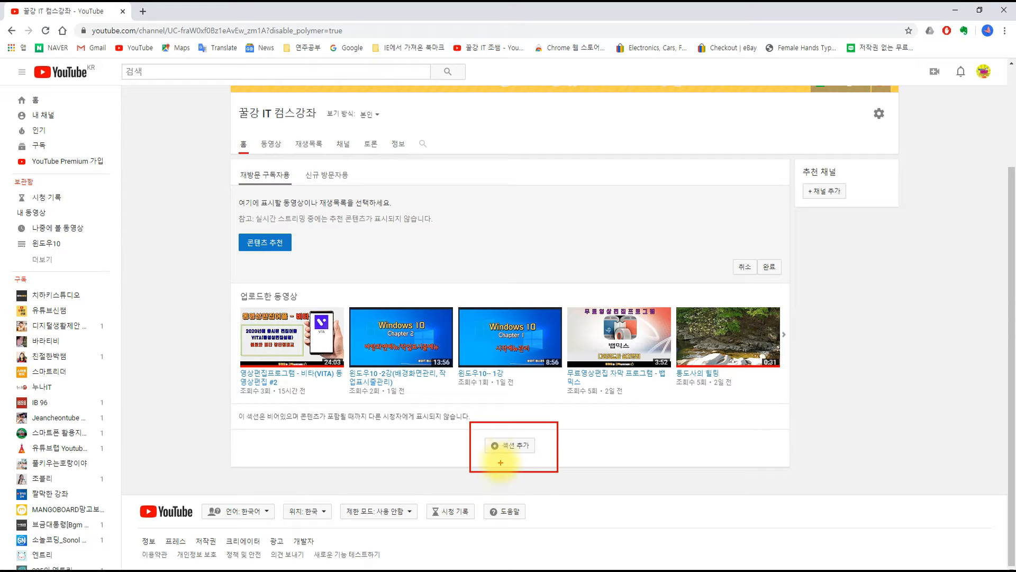
{"action": "left_click", "coordinate": [514, 452]}
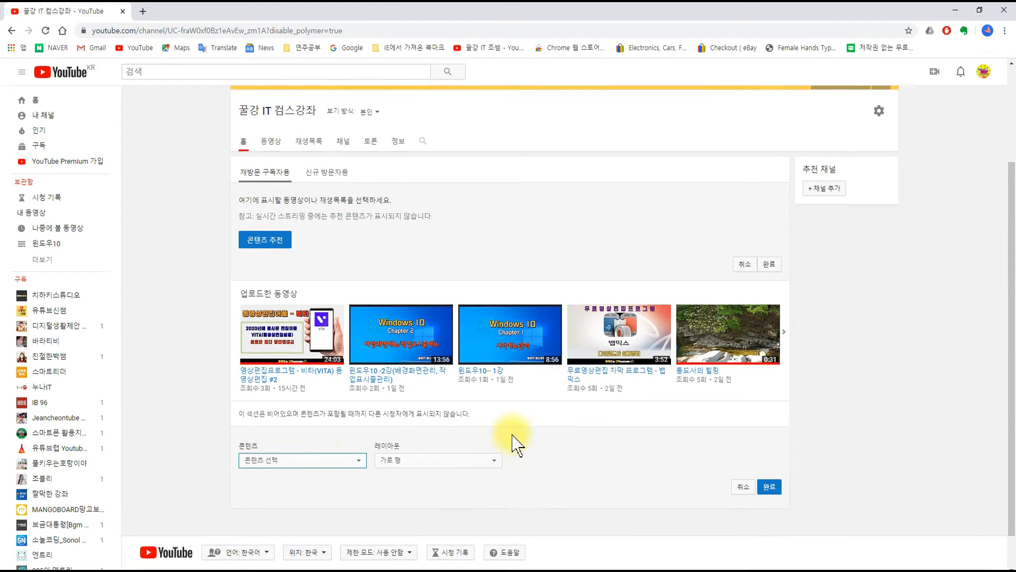
{"action": "scroll", "coordinate": [476, 439], "scroll_direction": "down", "scroll_amount": 1}
{"action": "left_click", "coordinate": [335, 419]}
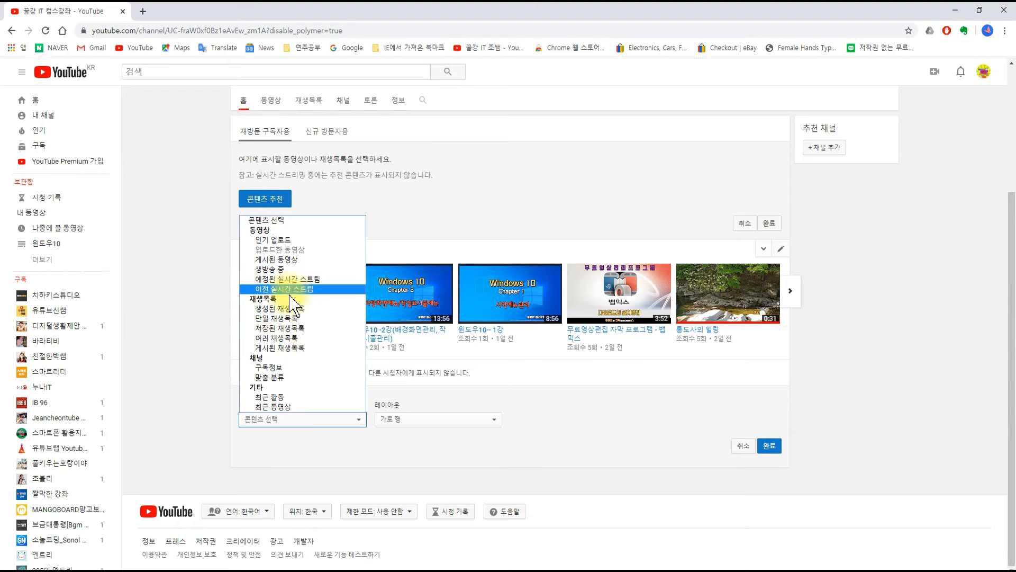
{"action": "left_click", "coordinate": [307, 319]}
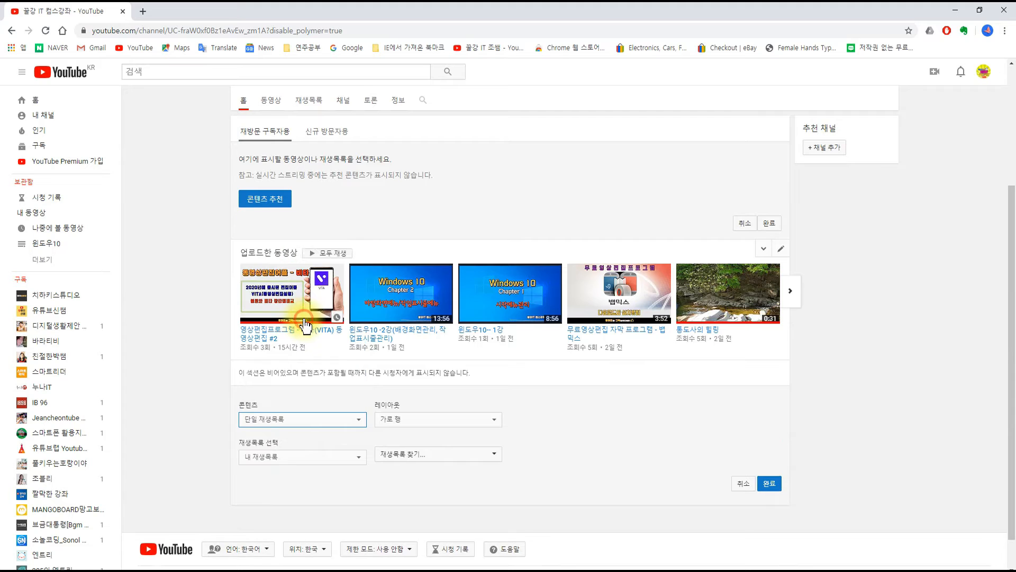
{"action": "scroll", "coordinate": [548, 421], "scroll_direction": "down", "scroll_amount": 1}
{"action": "left_click", "coordinate": [427, 395]}
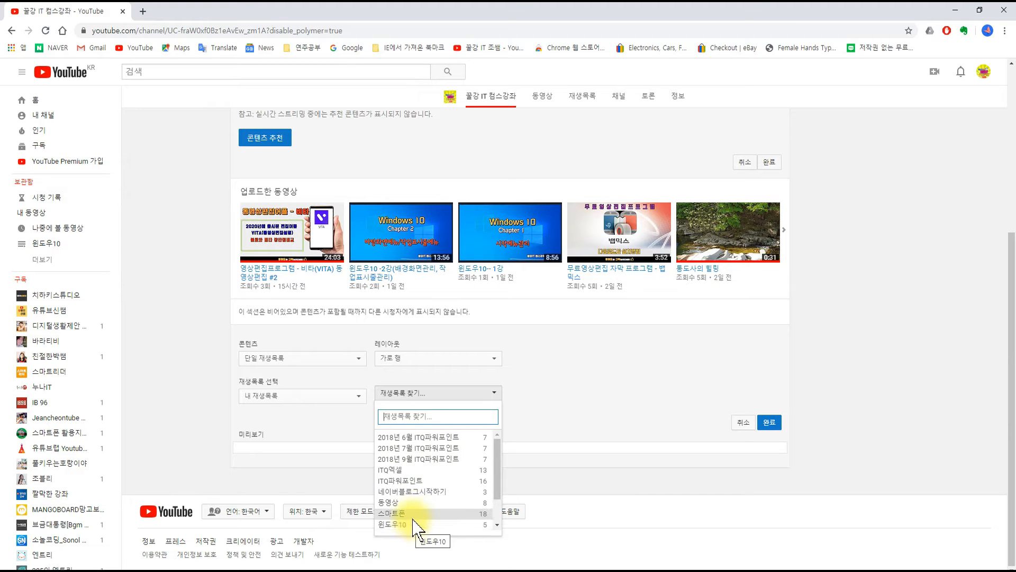
{"action": "left_click", "coordinate": [415, 513]}
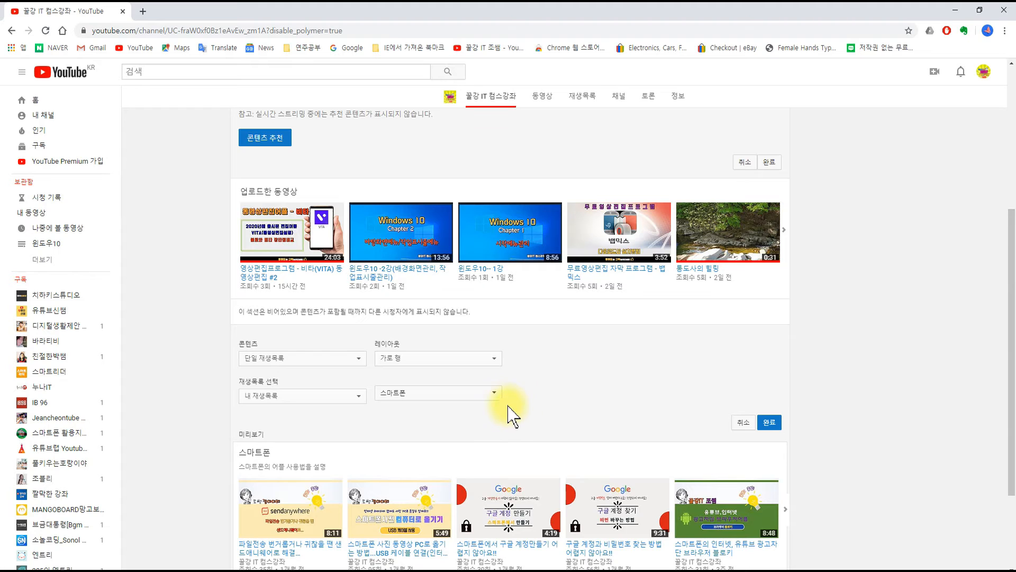
{"action": "scroll", "coordinate": [593, 389], "scroll_direction": "down", "scroll_amount": 3}
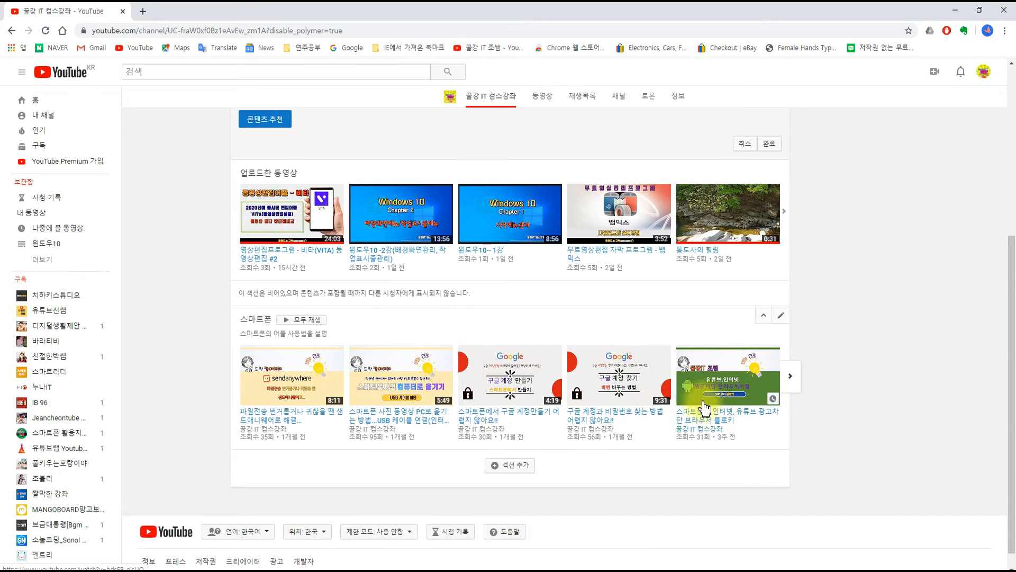
Step: Add another 단일 재생목록 section below the 스마트폰 section, showing the 윈도우10 playlist
{"action": "left_click", "coordinate": [523, 466]}
{"action": "scroll", "coordinate": [371, 456], "scroll_direction": "down", "scroll_amount": 1}
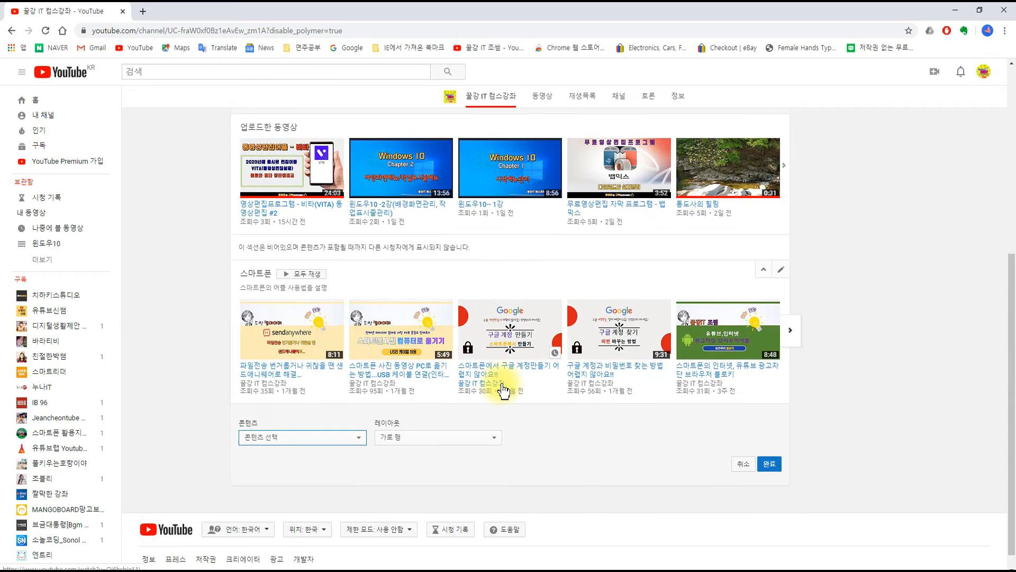
{"action": "left_click", "coordinate": [343, 419]}
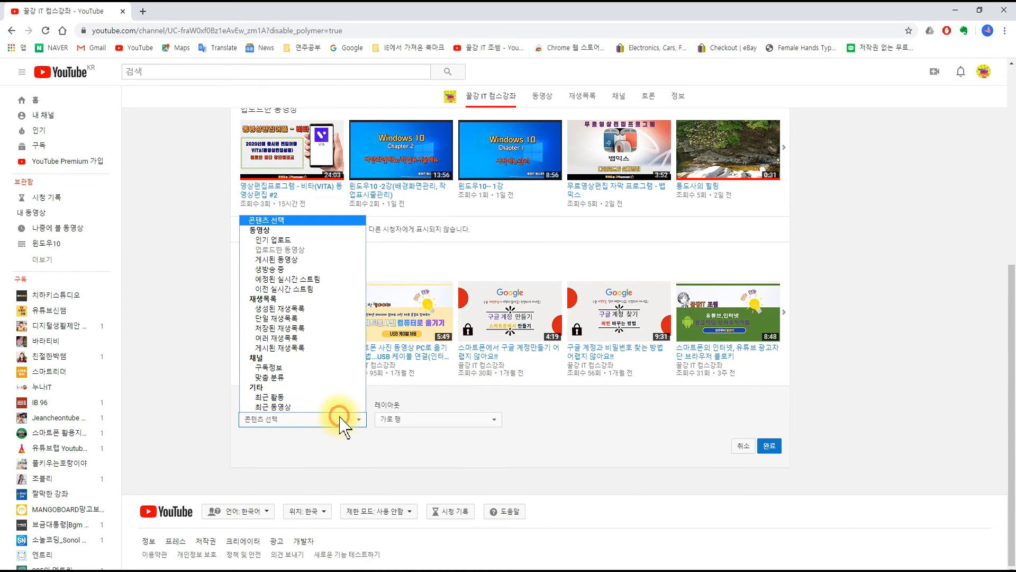
{"action": "left_click", "coordinate": [277, 318]}
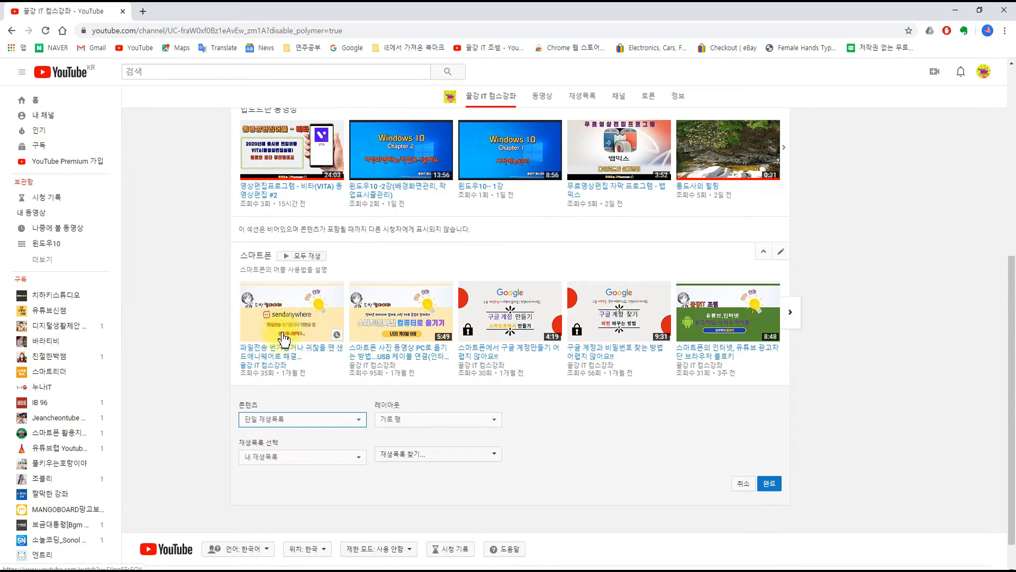
{"action": "left_click", "coordinate": [444, 454]}
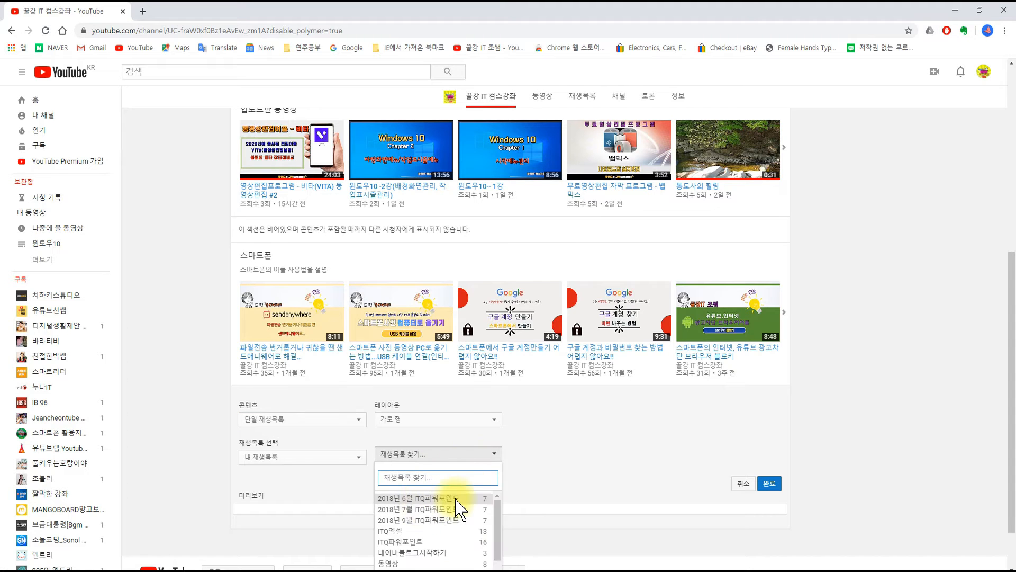
{"action": "scroll", "coordinate": [454, 499], "scroll_direction": "down", "scroll_amount": 5}
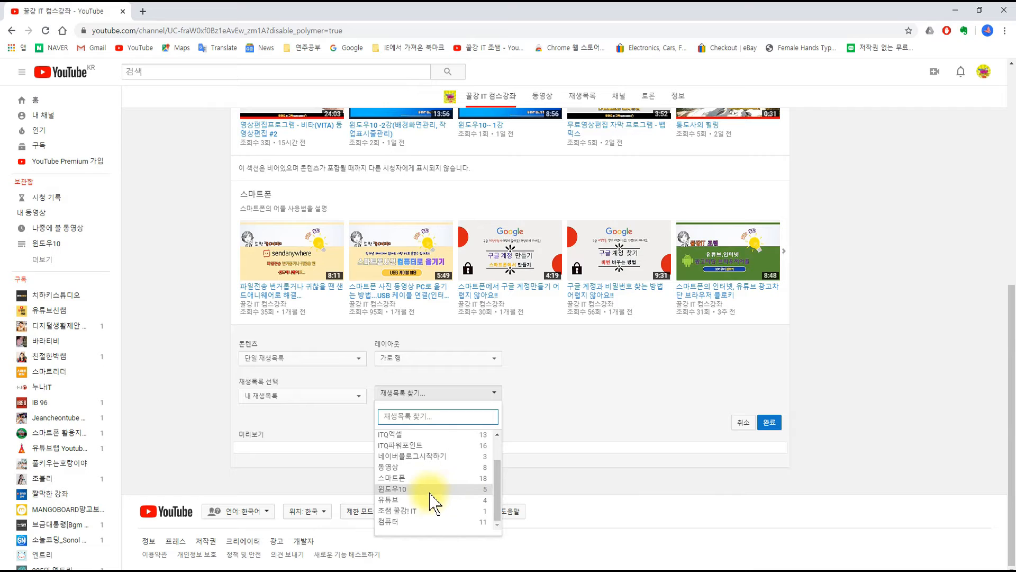
{"action": "left_click", "coordinate": [430, 478]}
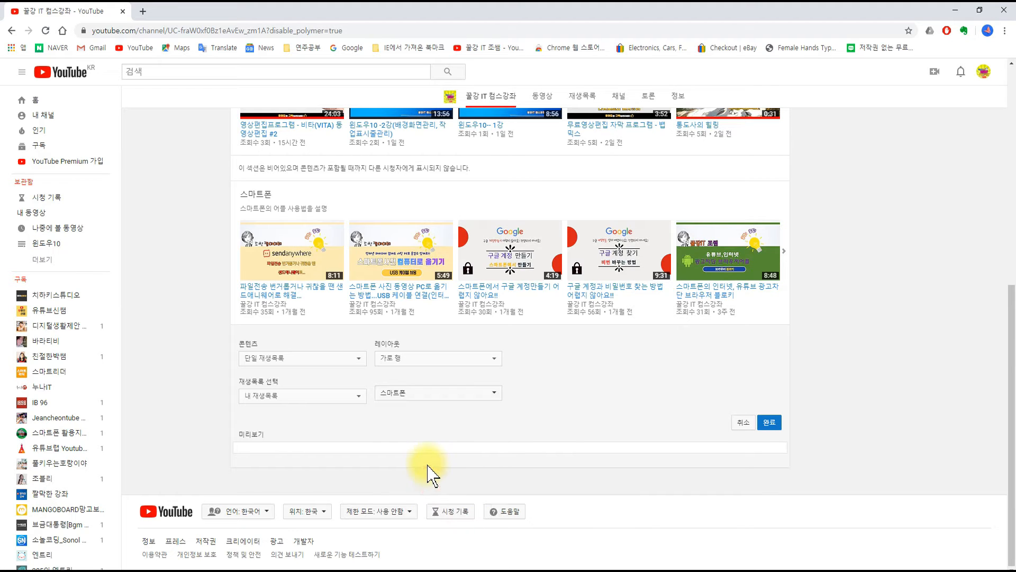
{"action": "left_click", "coordinate": [439, 393]}
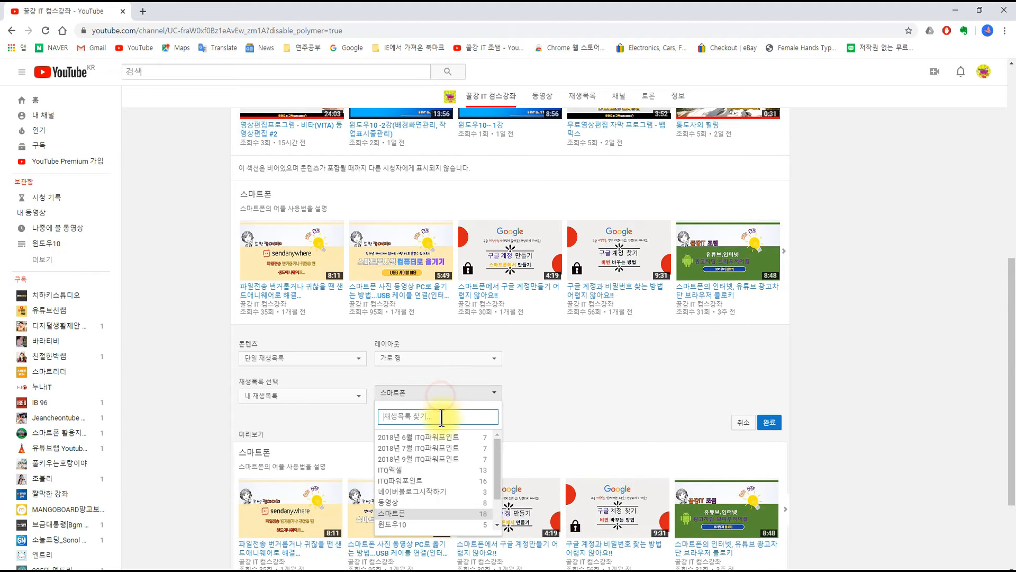
{"action": "left_click", "coordinate": [421, 524]}
{"action": "left_click", "coordinate": [769, 423]}
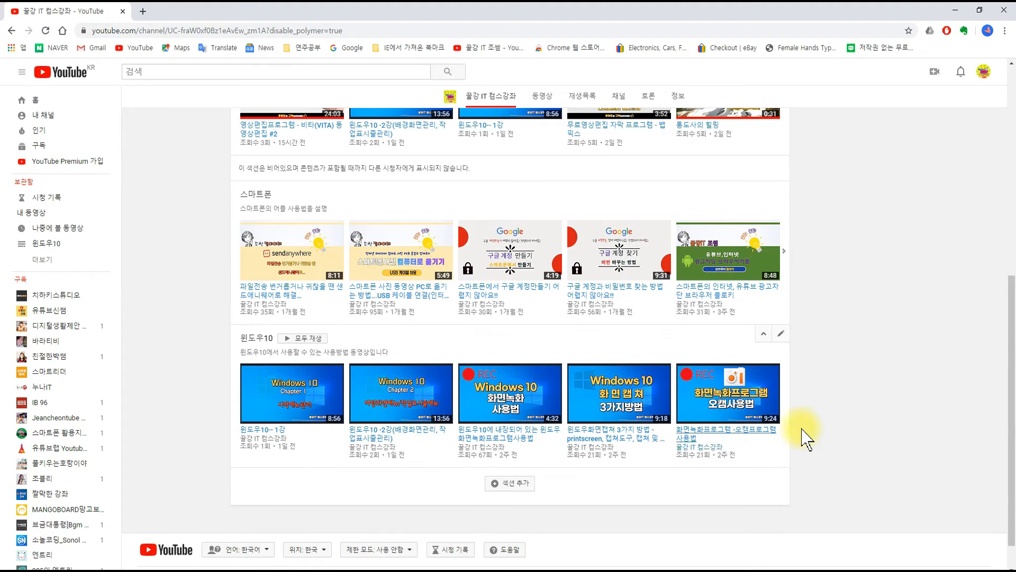
Step: Add a 단일 재생목록 section for the 유튜브 playlist below the 윈도우10 section
{"action": "scroll", "coordinate": [643, 516], "scroll_direction": "down", "scroll_amount": 1}
{"action": "left_click", "coordinate": [509, 445]}
{"action": "left_click", "coordinate": [302, 463]}
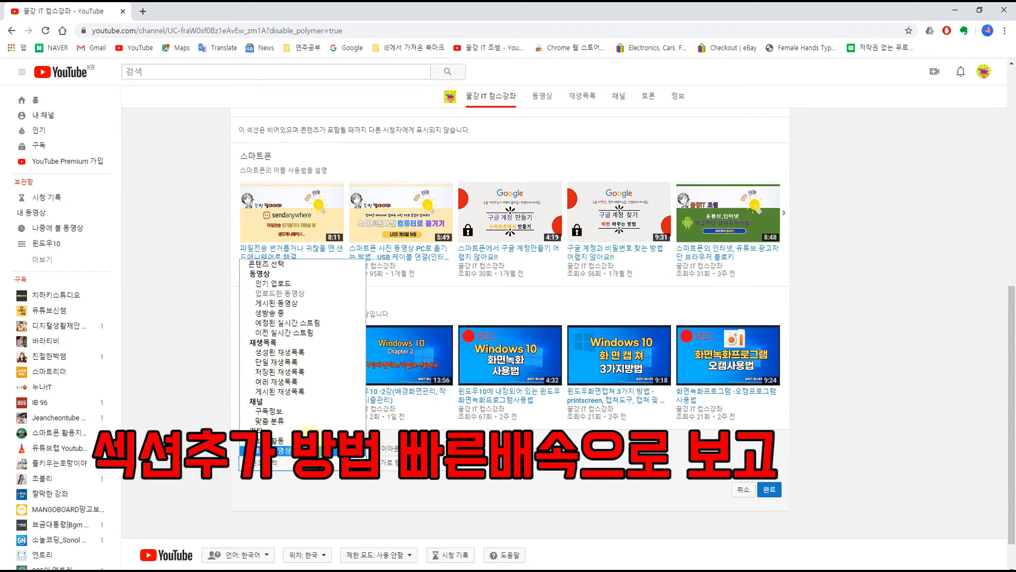
{"action": "left_click", "coordinate": [298, 364]}
{"action": "left_click", "coordinate": [462, 499]}
{"action": "scroll", "coordinate": [473, 484], "scroll_direction": "down", "scroll_amount": 2}
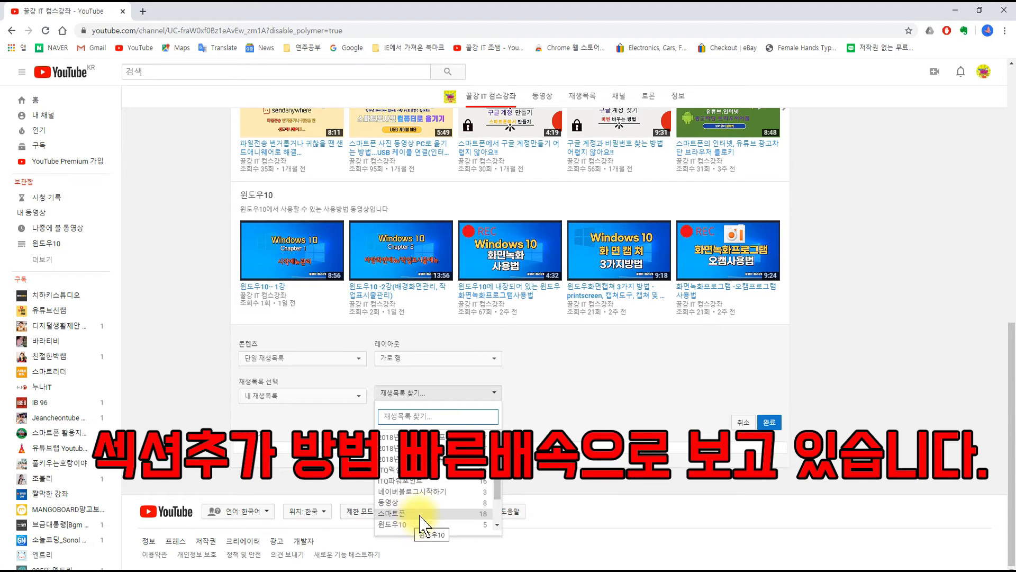
{"action": "left_click", "coordinate": [418, 499]}
{"action": "left_click", "coordinate": [770, 422]}
Step: Add a 단일 재생목록 section for the 컴퓨터 playlist below the 유튜브 section
{"action": "left_click", "coordinate": [511, 485]}
{"action": "scroll", "coordinate": [599, 464], "scroll_direction": "down", "scroll_amount": 2}
{"action": "left_click", "coordinate": [303, 419]}
{"action": "left_click", "coordinate": [296, 291]}
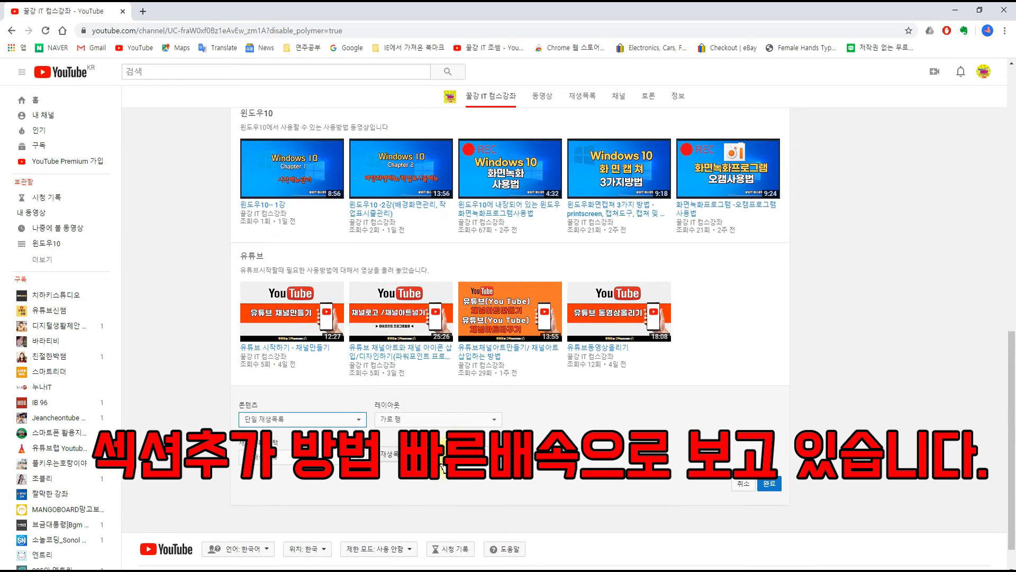
{"action": "left_click", "coordinate": [424, 419]}
{"action": "left_click", "coordinate": [541, 419]}
{"action": "scroll", "coordinate": [551, 450], "scroll_direction": "down", "scroll_amount": 2}
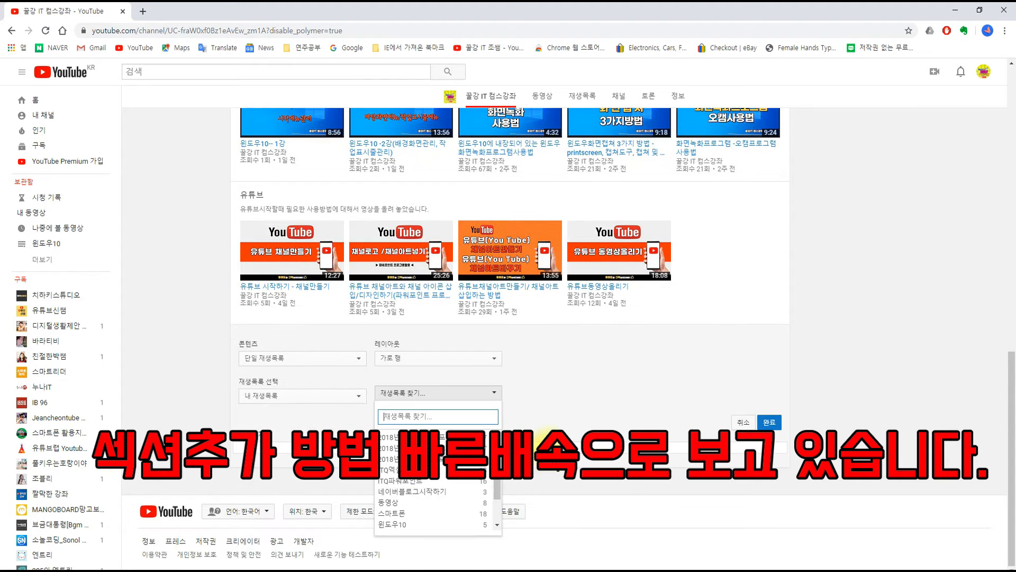
{"action": "left_click", "coordinate": [422, 521]}
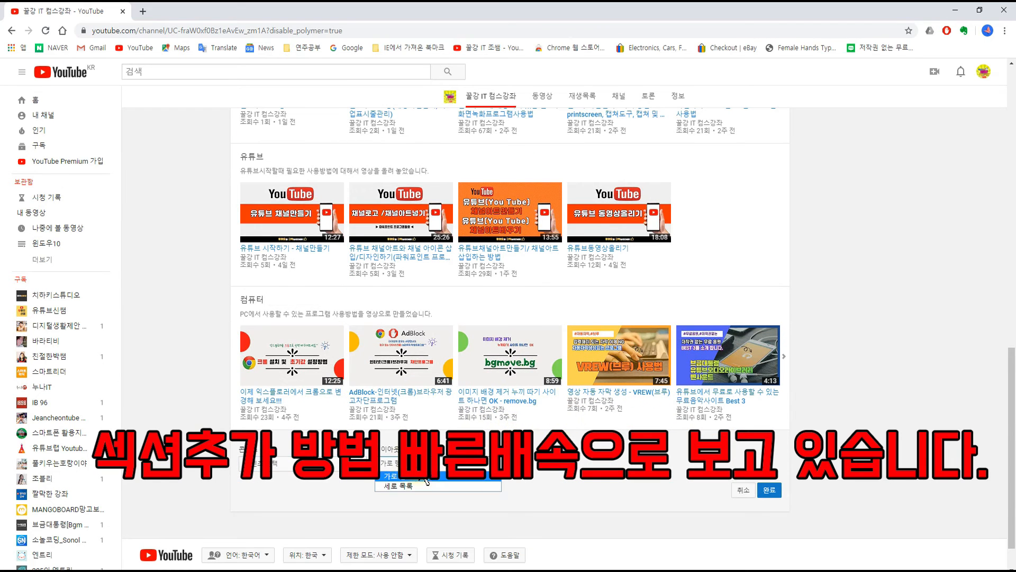
Step: Add a 단일 재생목록 section for the 동영상 playlist below the 컴퓨터 section
{"action": "left_click", "coordinate": [317, 464]}
{"action": "left_click", "coordinate": [302, 359]}
{"action": "left_click", "coordinate": [444, 502]}
{"action": "scroll", "coordinate": [556, 500], "scroll_direction": "down", "scroll_amount": 2}
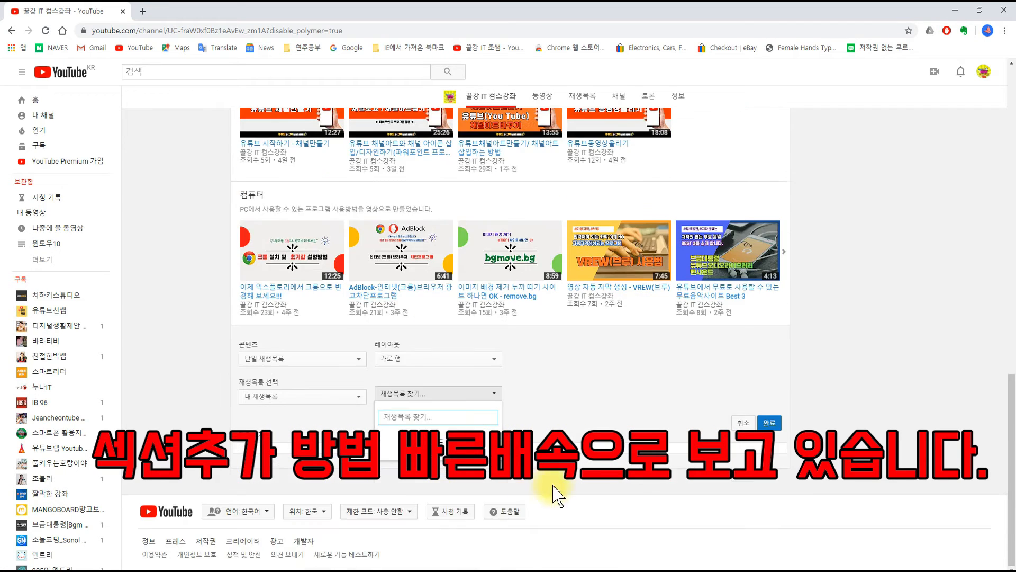
{"action": "left_click", "coordinate": [444, 513]}
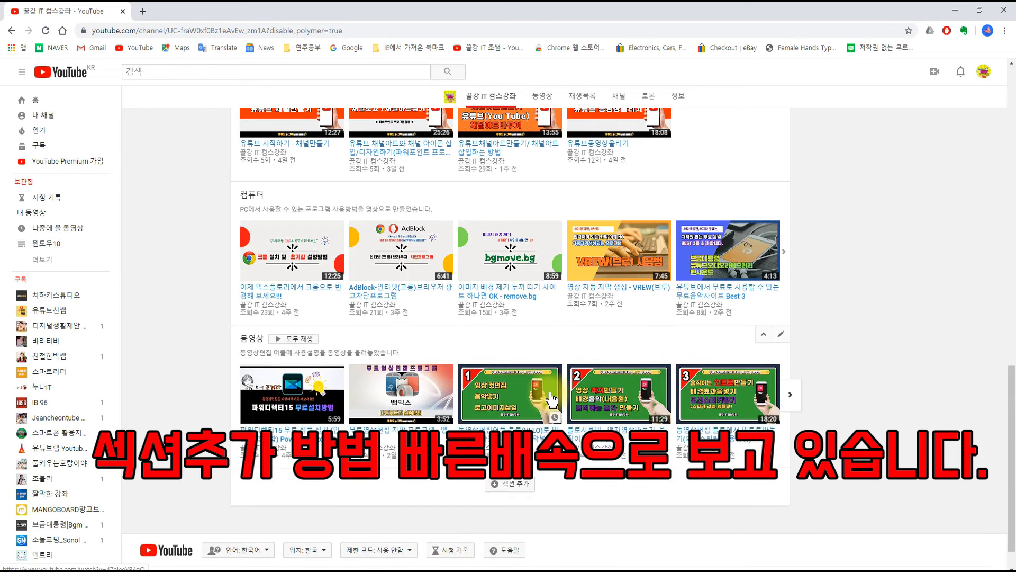
Step: Add a 단일 재생목록 section for the 네이버블로그시작하기 playlist below the 동영상 section
{"action": "scroll", "coordinate": [339, 466], "scroll_direction": "down", "scroll_amount": 1}
{"action": "left_click", "coordinate": [331, 471]}
{"action": "left_click", "coordinate": [270, 361]}
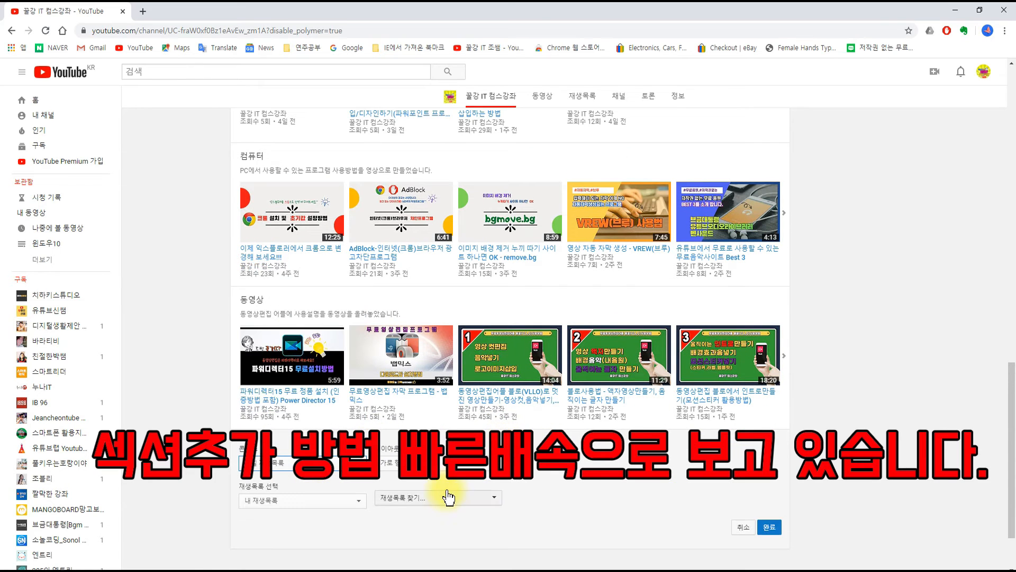
{"action": "left_click", "coordinate": [447, 496]}
{"action": "scroll", "coordinate": [529, 508], "scroll_direction": "down", "scroll_amount": 2}
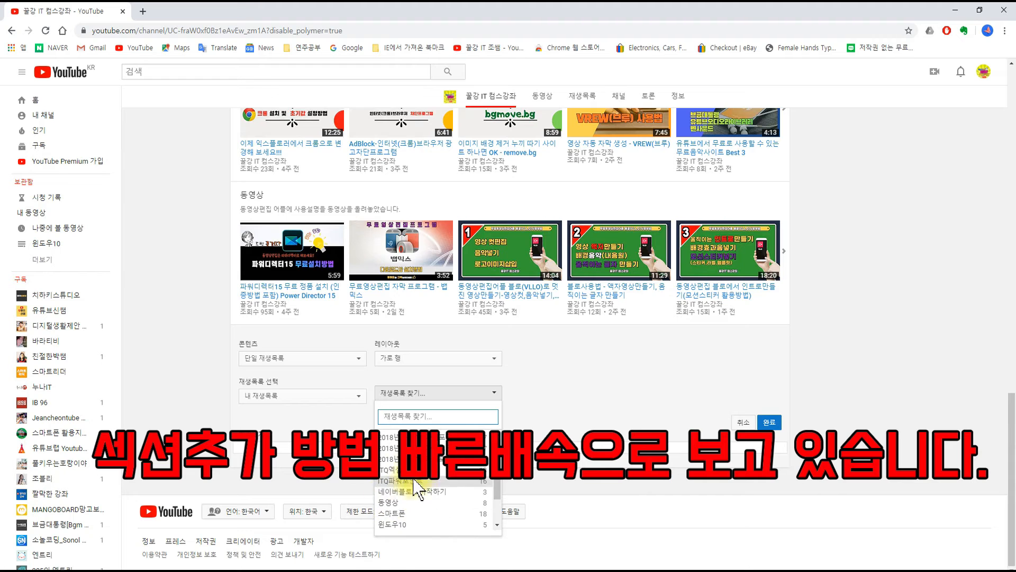
{"action": "left_click", "coordinate": [424, 492]}
{"action": "left_click", "coordinate": [771, 421]}
Step: Add a 단일 재생목록 section for the ITQ엑셀 playlist to the channel home page
{"action": "left_click", "coordinate": [536, 479]}
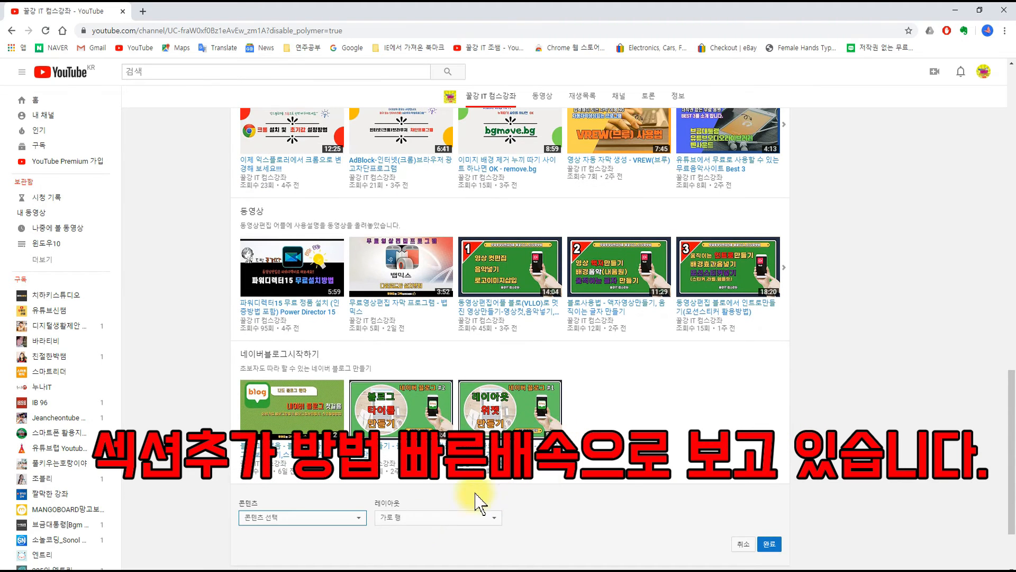
{"action": "left_click", "coordinate": [326, 517]}
{"action": "left_click", "coordinate": [297, 415]}
{"action": "scroll", "coordinate": [453, 535], "scroll_direction": "down", "scroll_amount": 3}
{"action": "left_click", "coordinate": [455, 394]}
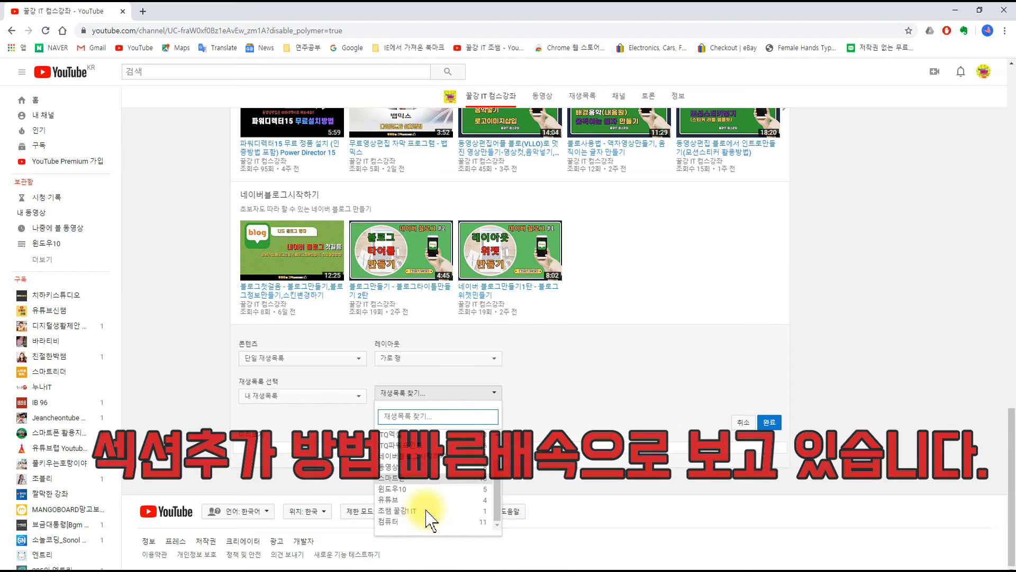
{"action": "scroll", "coordinate": [434, 503], "scroll_direction": "up", "scroll_amount": 2}
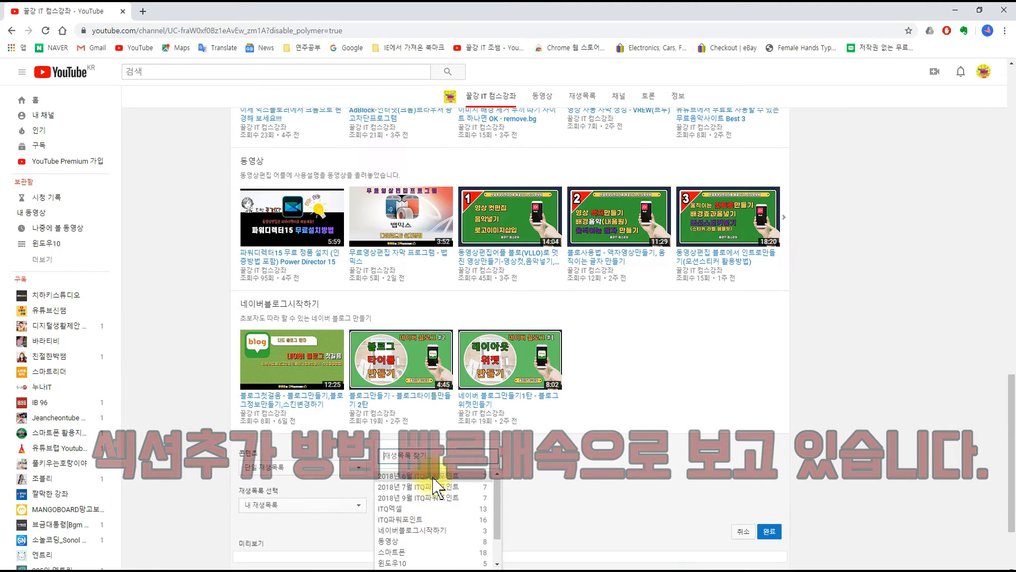
{"action": "left_click", "coordinate": [437, 495]}
{"action": "left_click", "coordinate": [769, 531]}
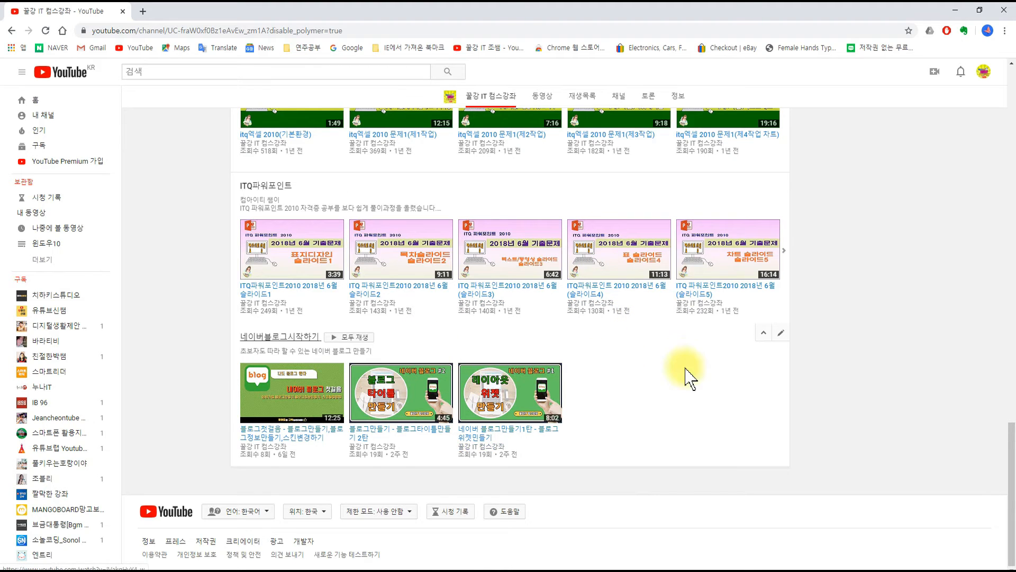
Step: Move the 네이버블로그시작하기 section up above the ITQ파워포인트 and ITQ엑셀 sections
{"action": "left_click", "coordinate": [764, 336]}
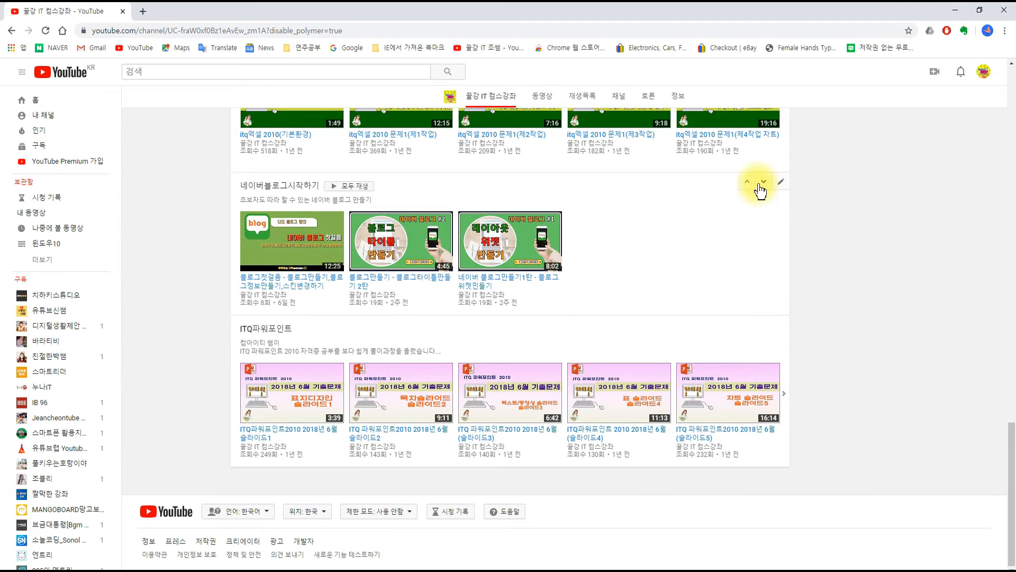
{"action": "scroll", "coordinate": [759, 193], "scroll_direction": "up", "scroll_amount": 2}
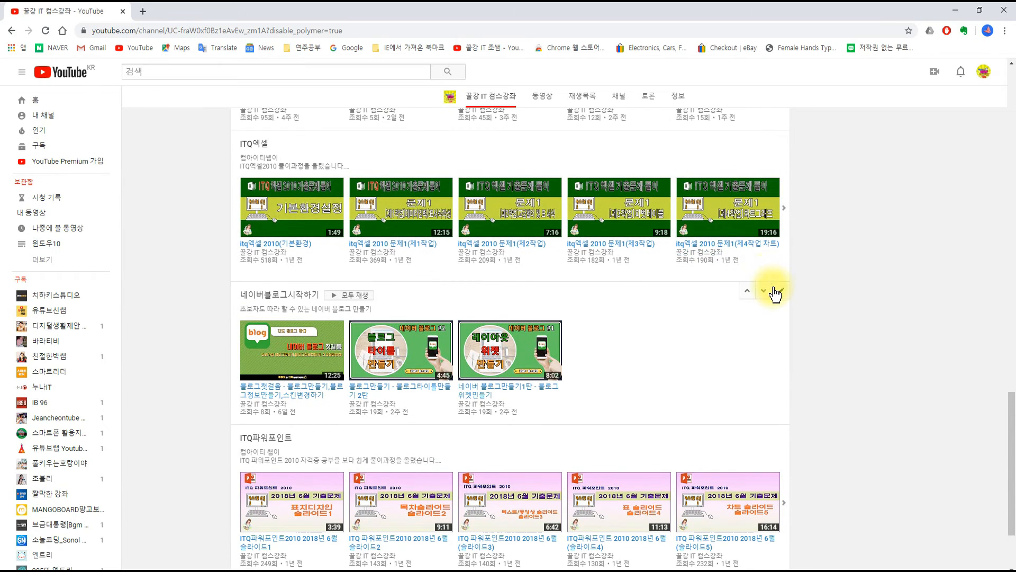
{"action": "left_click", "coordinate": [745, 291]}
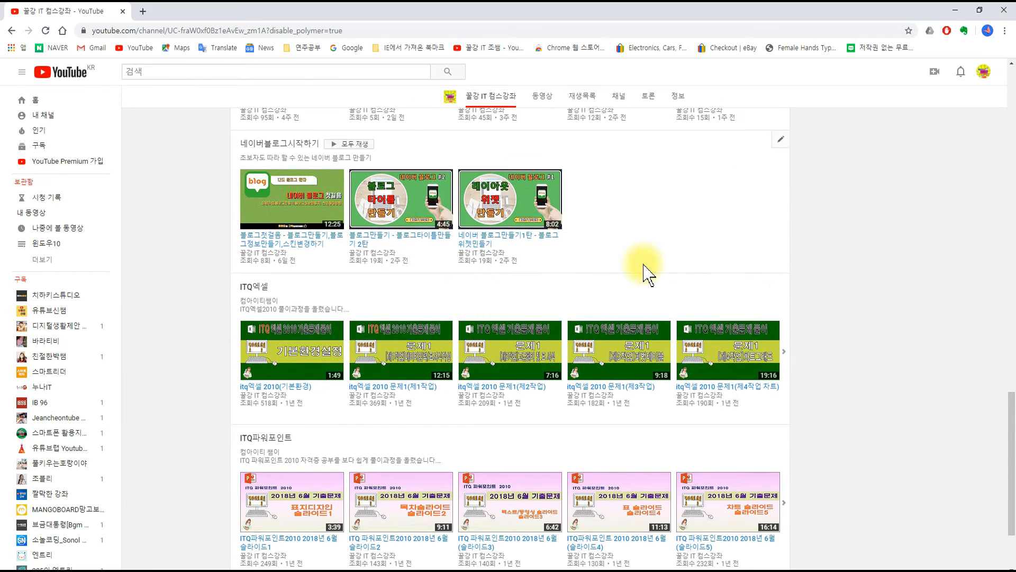
Step: Edit the 컴퓨터 section and change its layout from 가로 행 to the vertical list
{"action": "scroll", "coordinate": [643, 273], "scroll_direction": "up", "scroll_amount": 4}
{"action": "scroll", "coordinate": [599, 308], "scroll_direction": "up", "scroll_amount": 2}
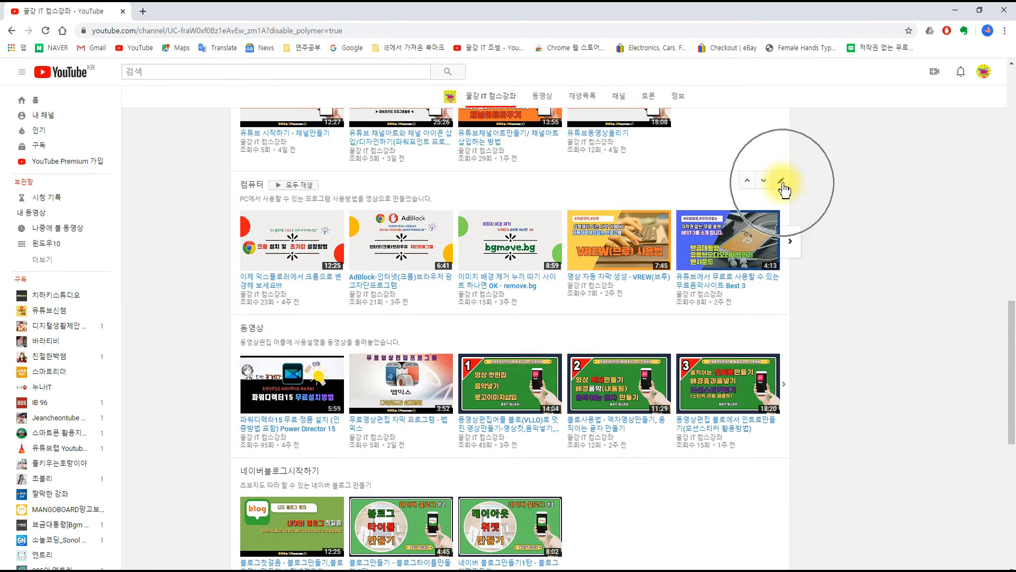
{"action": "left_click", "coordinate": [782, 182]}
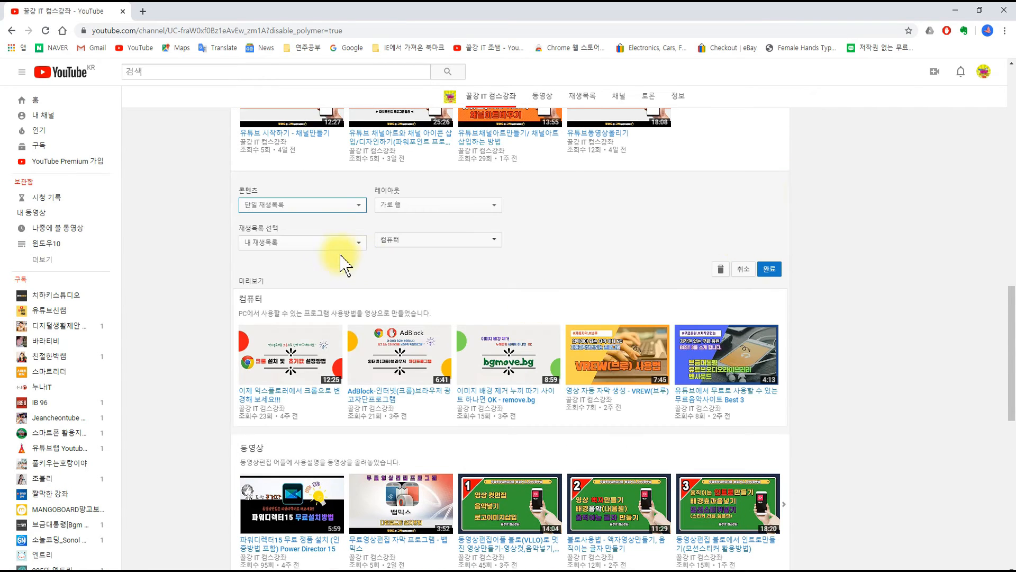
{"action": "left_click", "coordinate": [425, 206]}
{"action": "left_click", "coordinate": [423, 228]}
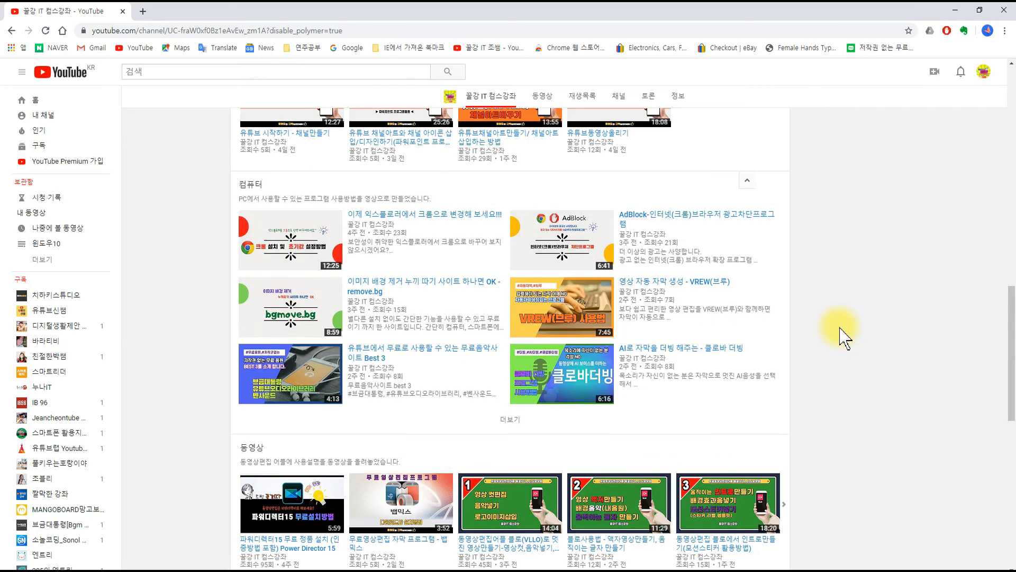
Step: Compare the vertical layout of the 컴퓨터 section with the horizontal rows of the other home page sections
{"action": "scroll", "coordinate": [843, 321], "scroll_direction": "up", "scroll_amount": 4}
{"action": "scroll", "coordinate": [845, 329], "scroll_direction": "up", "scroll_amount": 4}
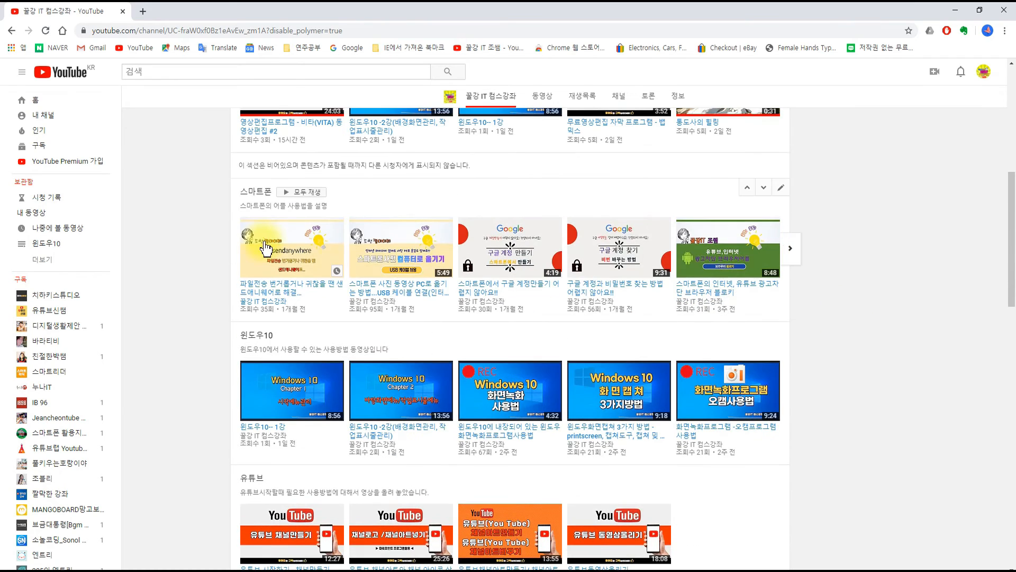
{"action": "scroll", "coordinate": [760, 415], "scroll_direction": "down", "scroll_amount": 10}
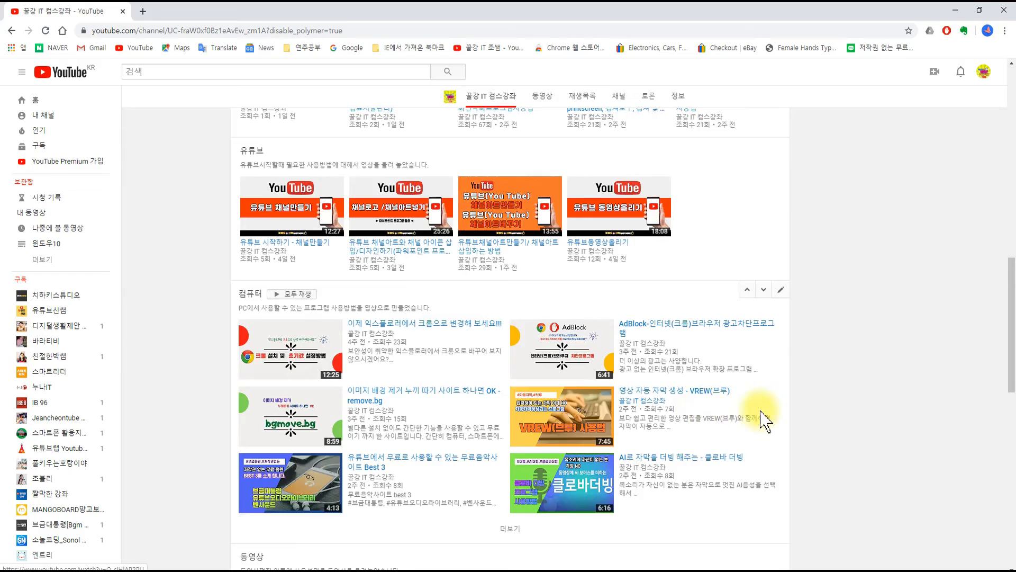
{"action": "scroll", "coordinate": [420, 233], "scroll_direction": "up", "scroll_amount": 1}
{"action": "scroll", "coordinate": [613, 385], "scroll_direction": "down", "scroll_amount": 9}
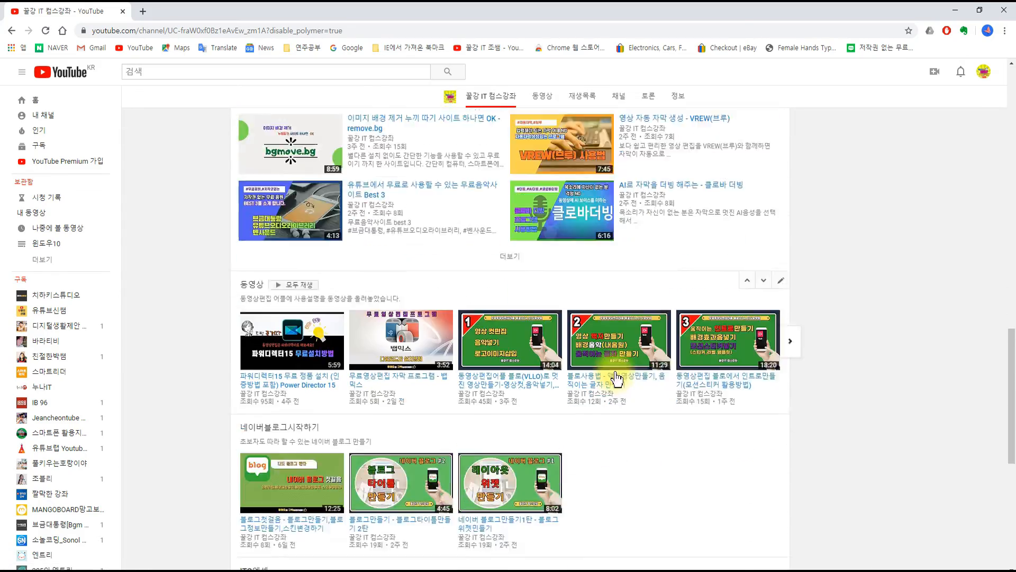
{"action": "scroll", "coordinate": [678, 402], "scroll_direction": "up", "scroll_amount": 8}
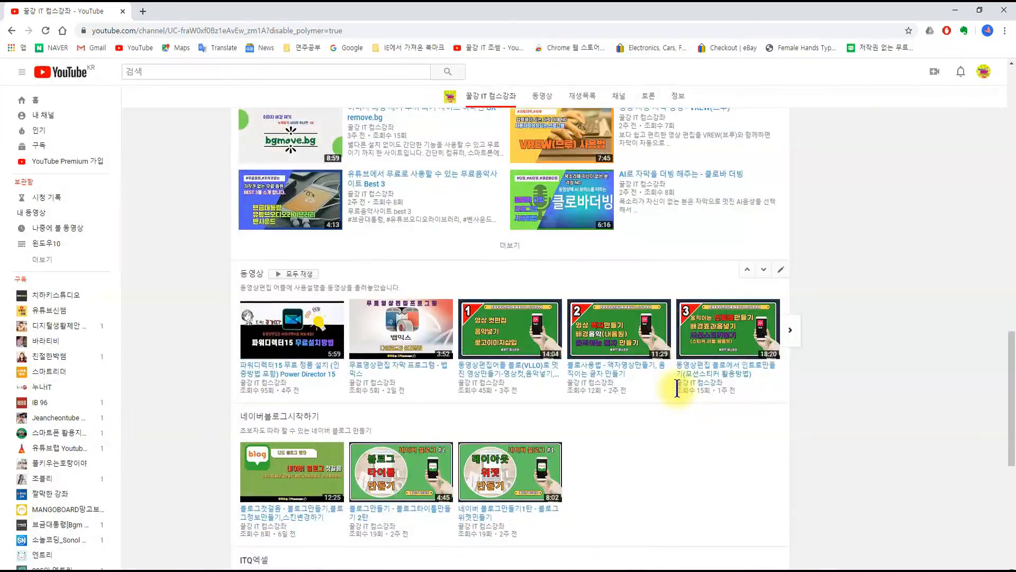
{"action": "scroll", "coordinate": [680, 401], "scroll_direction": "up", "scroll_amount": 3}
{"action": "scroll", "coordinate": [680, 390], "scroll_direction": "up", "scroll_amount": 10}
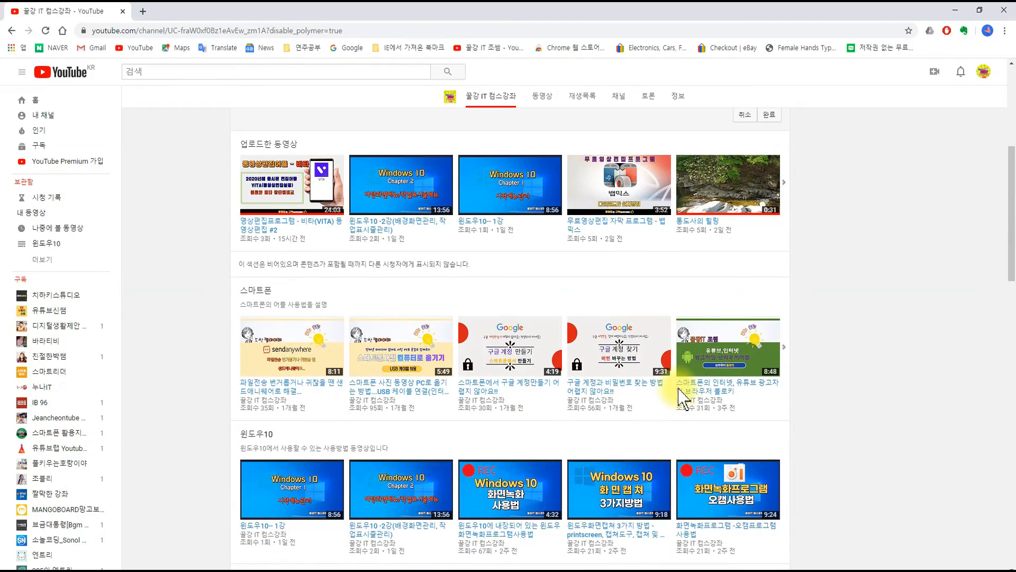
Step: Change the content of the 업로드한 동영상 section to 인기 업로드 and save it
{"action": "scroll", "coordinate": [682, 394], "scroll_direction": "up", "scroll_amount": 2}
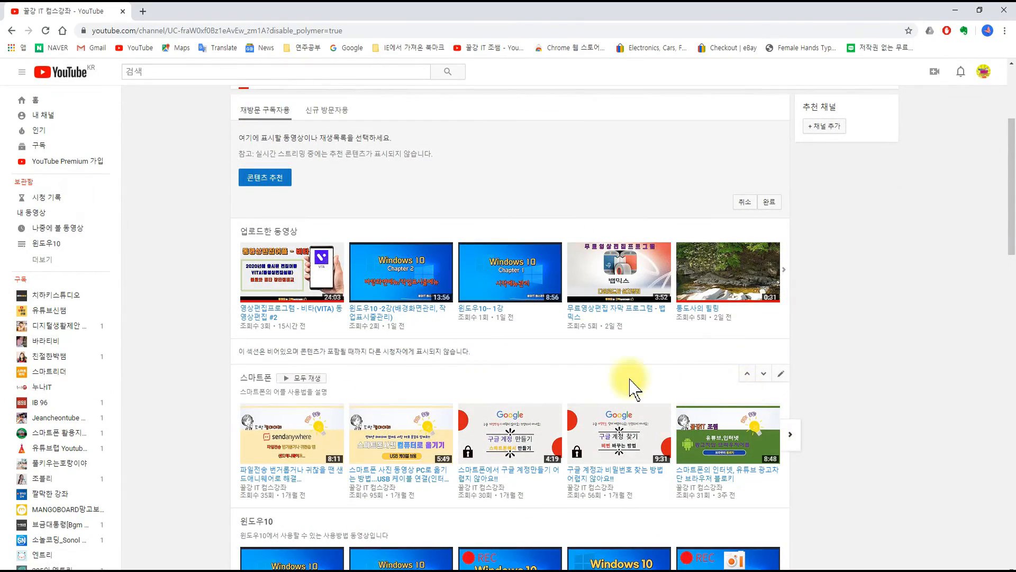
{"action": "left_click", "coordinate": [780, 227]}
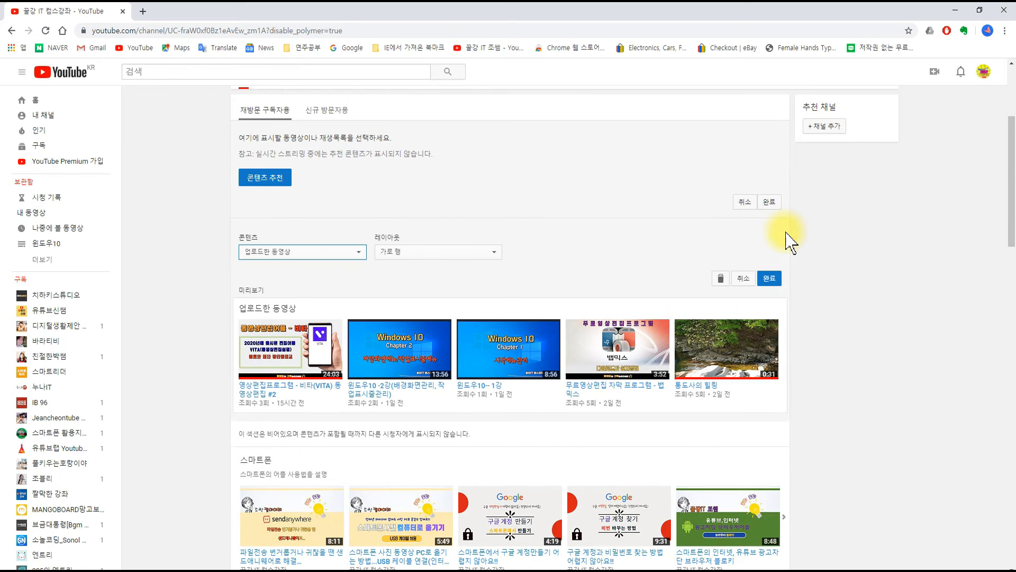
{"action": "left_click", "coordinate": [310, 253]}
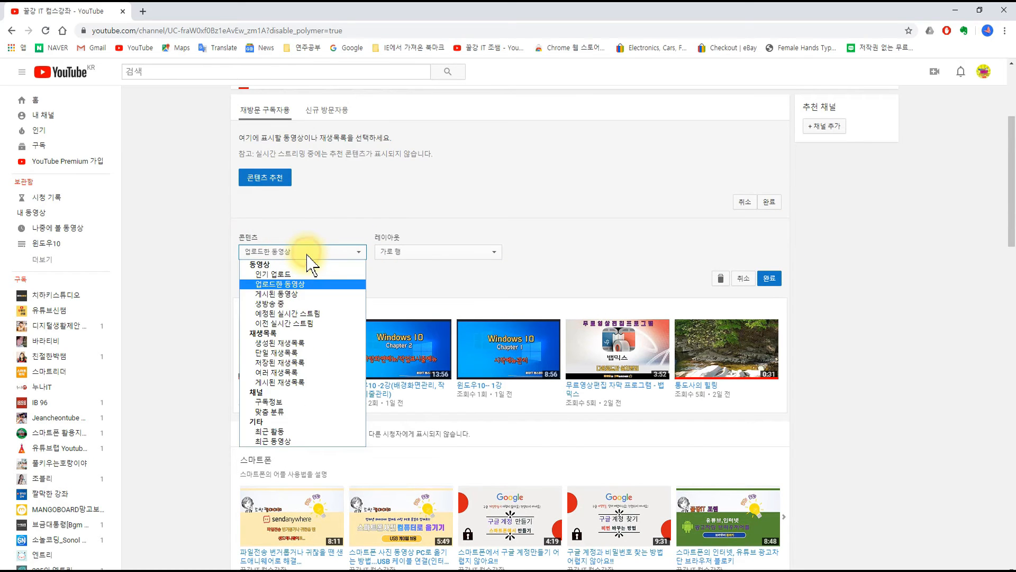
{"action": "left_click", "coordinate": [286, 274]}
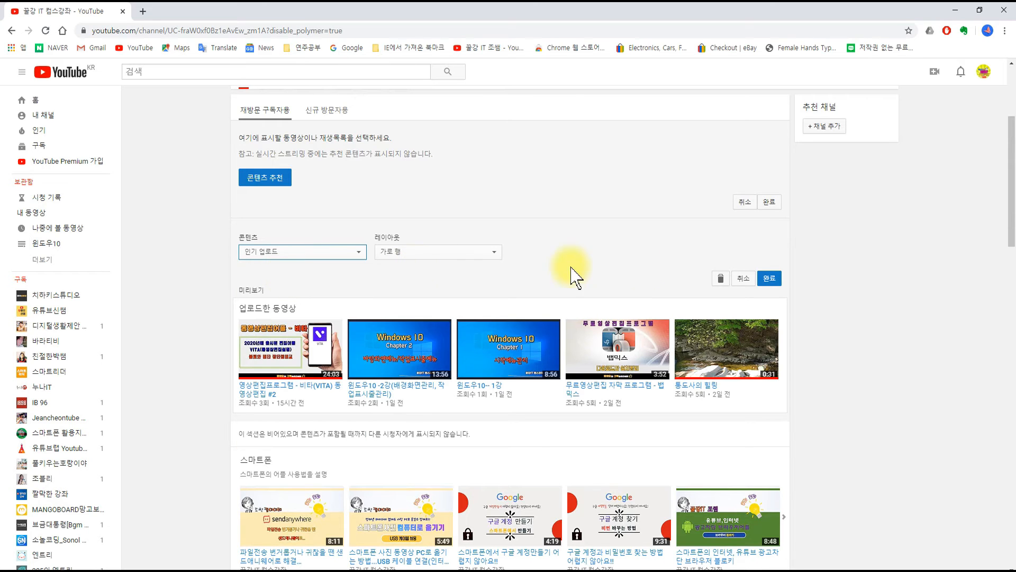
{"action": "left_click", "coordinate": [774, 283]}
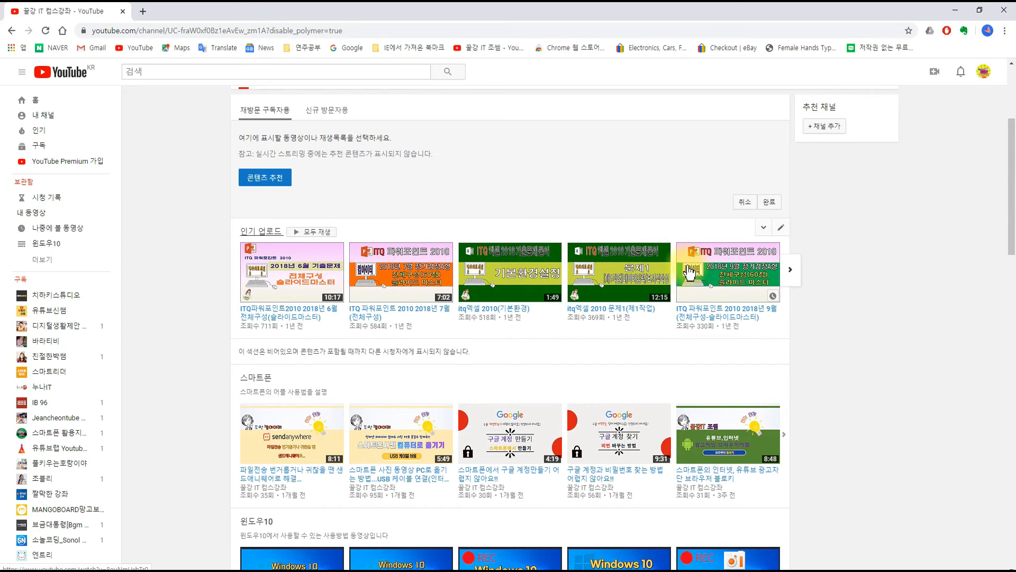
Step: Set the content of the 인기 업로드 section back to 업로드한 동영상 and save it
{"action": "left_click", "coordinate": [780, 228]}
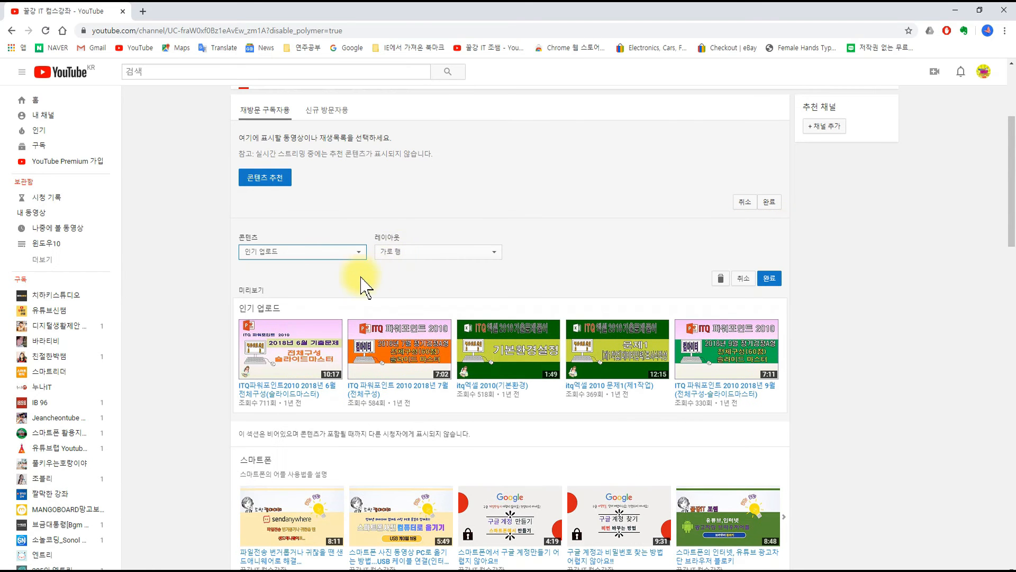
{"action": "left_click", "coordinate": [332, 252]}
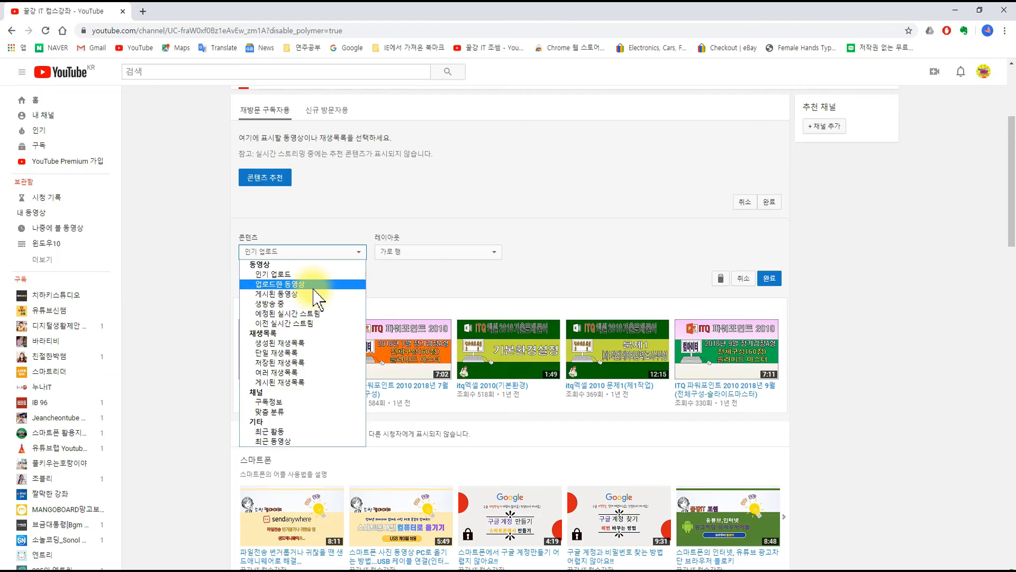
{"action": "left_click", "coordinate": [314, 286]}
{"action": "left_click", "coordinate": [770, 278]}
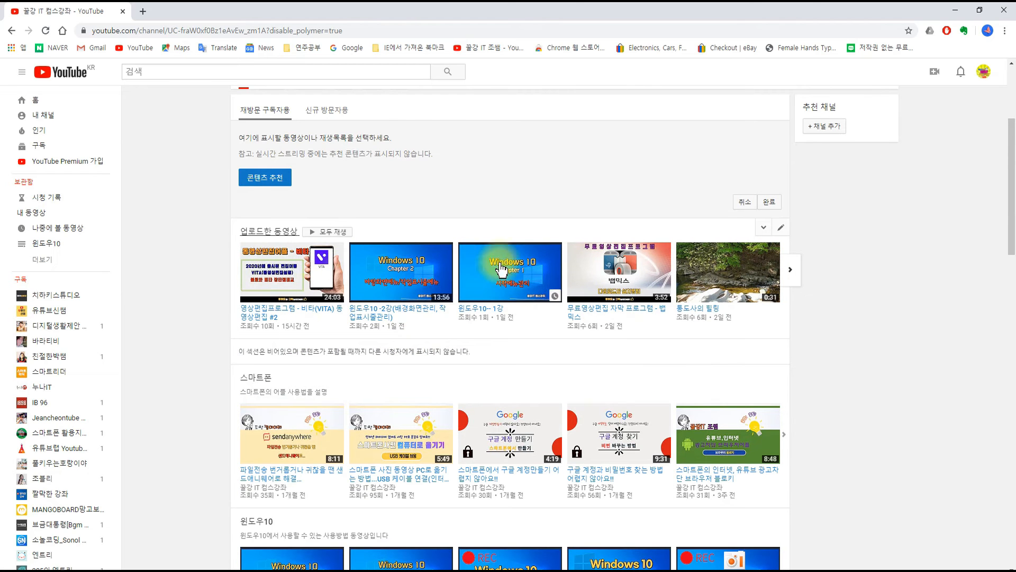
Step: Finish editing the featured content area for returning subscribers (재방문 구독자용)
{"action": "scroll", "coordinate": [862, 336], "scroll_direction": "down", "scroll_amount": 5}
{"action": "scroll", "coordinate": [862, 336], "scroll_direction": "up", "scroll_amount": 9}
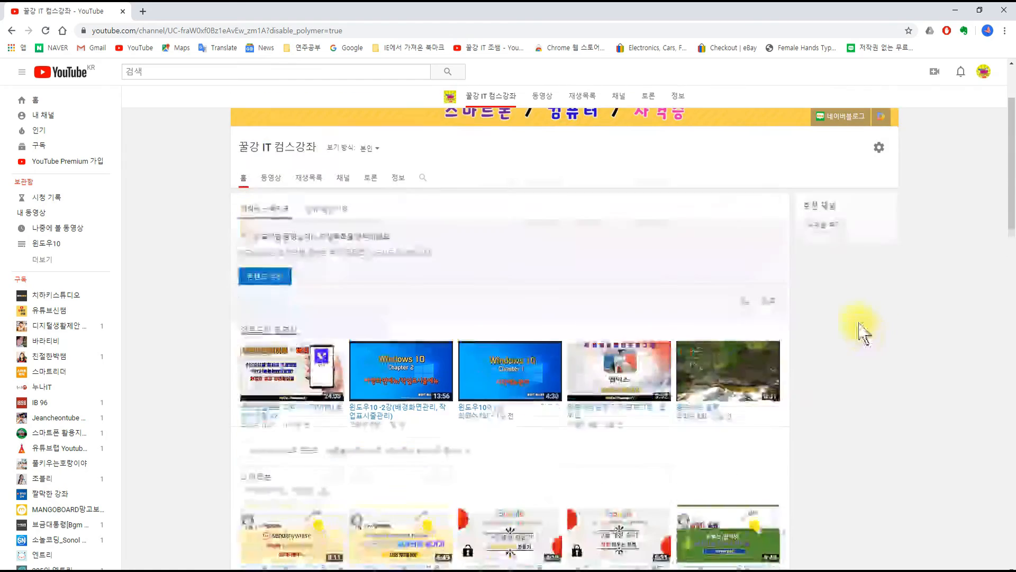
{"action": "scroll", "coordinate": [281, 366], "scroll_direction": "down", "scroll_amount": 1}
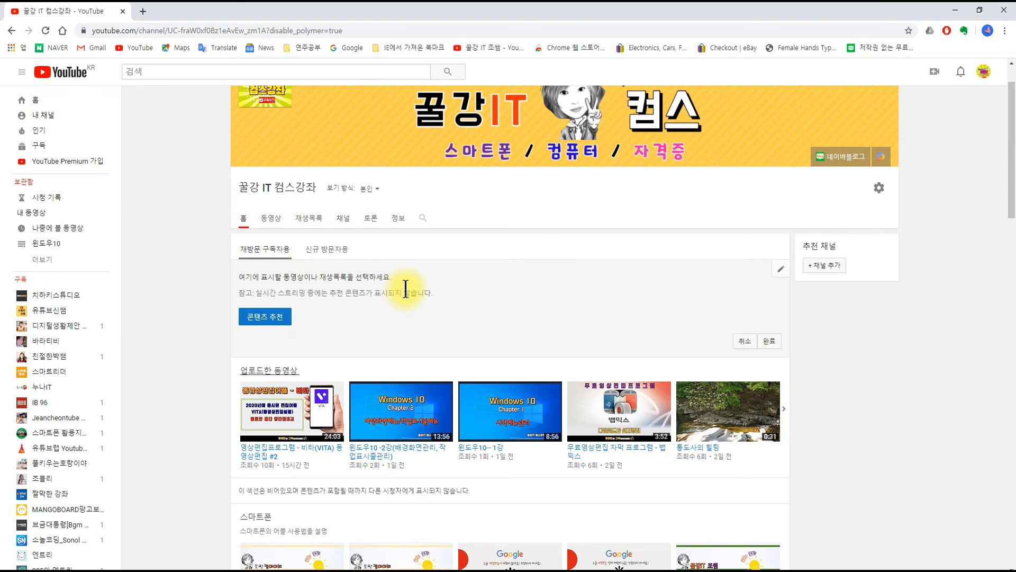
{"action": "left_click", "coordinate": [769, 341]}
Step: Look through the home page sections from 업로드한 동영상 down to 컴퓨터
{"action": "scroll", "coordinate": [884, 386], "scroll_direction": "down", "scroll_amount": 4}
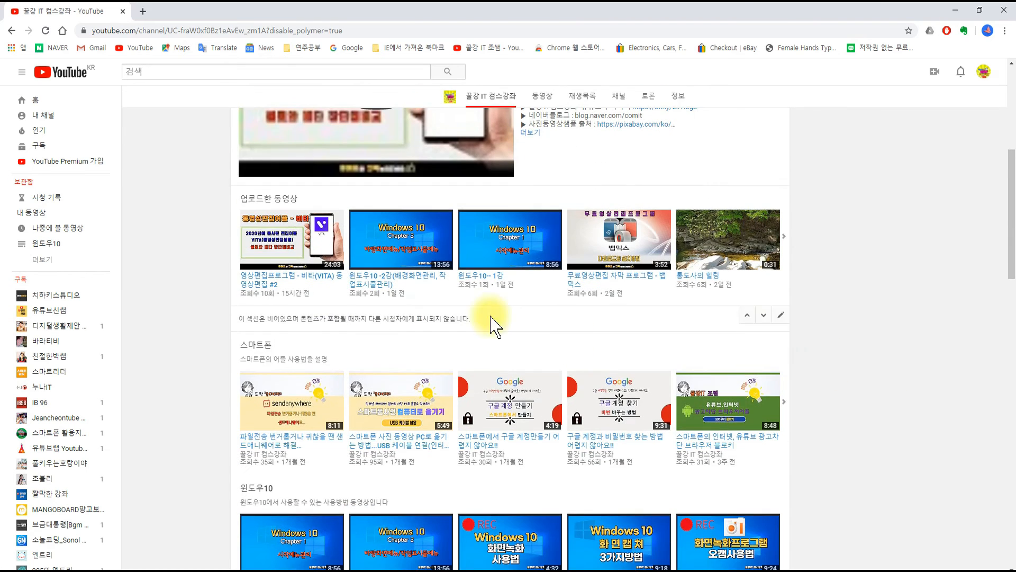
{"action": "scroll", "coordinate": [810, 318], "scroll_direction": "down", "scroll_amount": 4}
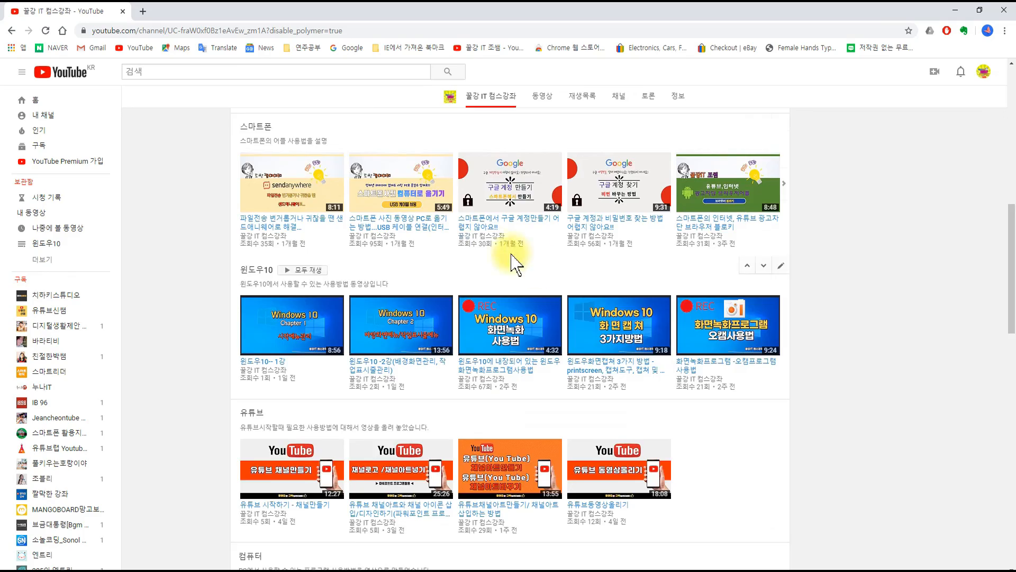
{"action": "scroll", "coordinate": [500, 260], "scroll_direction": "up", "scroll_amount": 2}
{"action": "scroll", "coordinate": [554, 266], "scroll_direction": "down", "scroll_amount": 9}
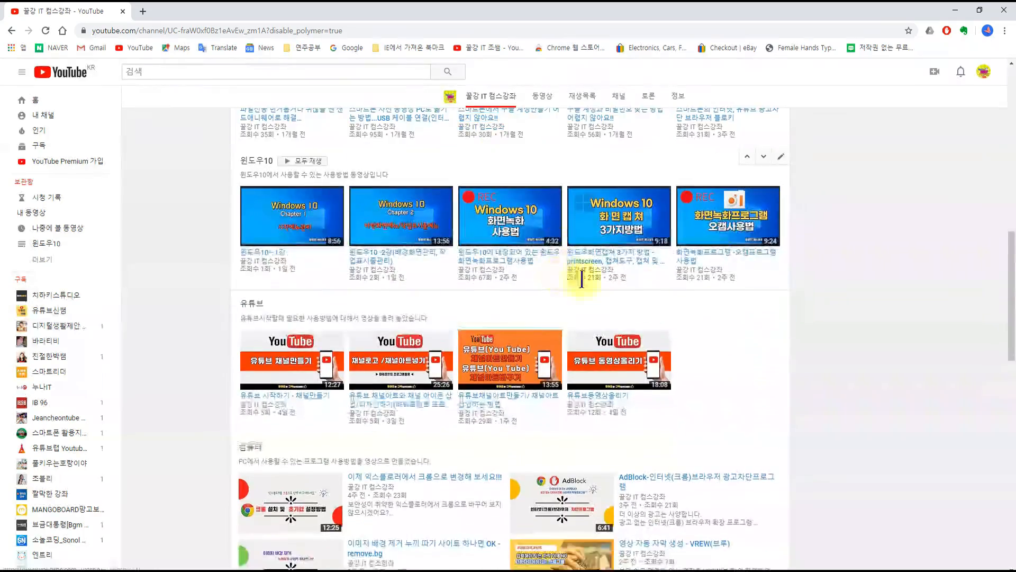
{"action": "scroll", "coordinate": [624, 374], "scroll_direction": "down", "scroll_amount": 11}
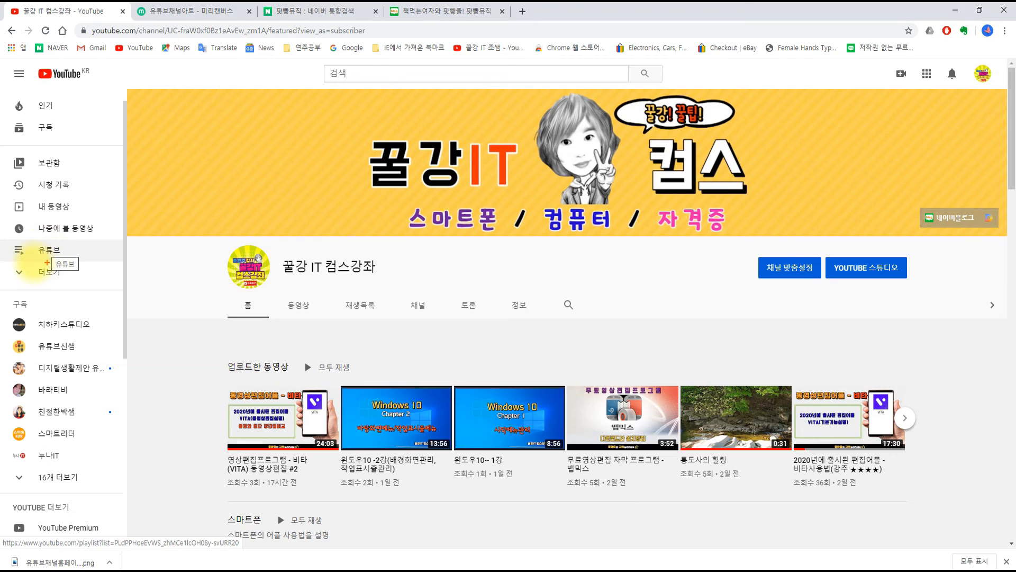
Step: Expand the full list of the channel's playlists and open the 윈도우10 playlist
{"action": "left_click_drag", "start_coordinate": [1, 240], "coordinate": [114, 289]}
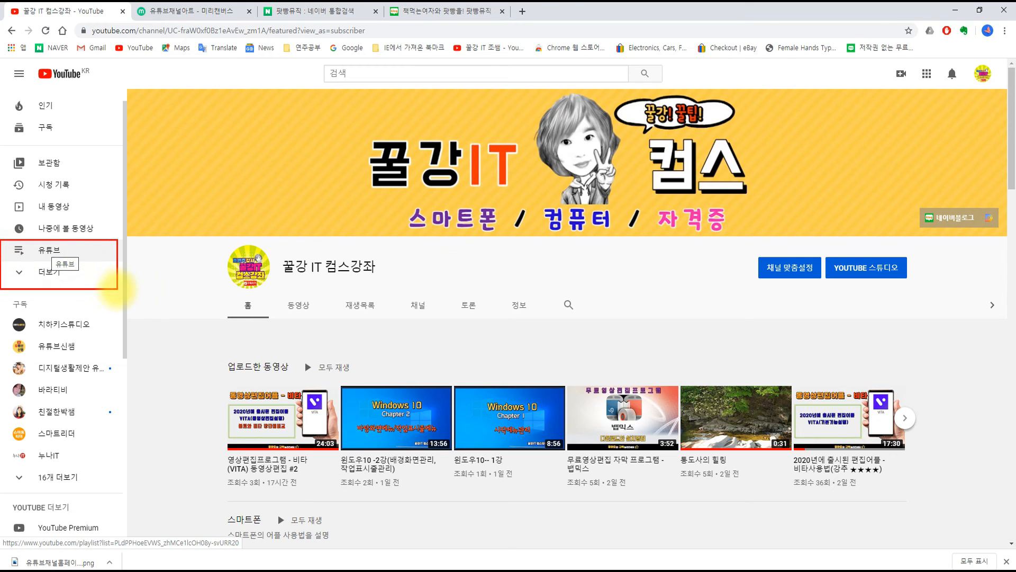
{"action": "left_click", "coordinate": [47, 276]}
{"action": "left_click", "coordinate": [45, 276]}
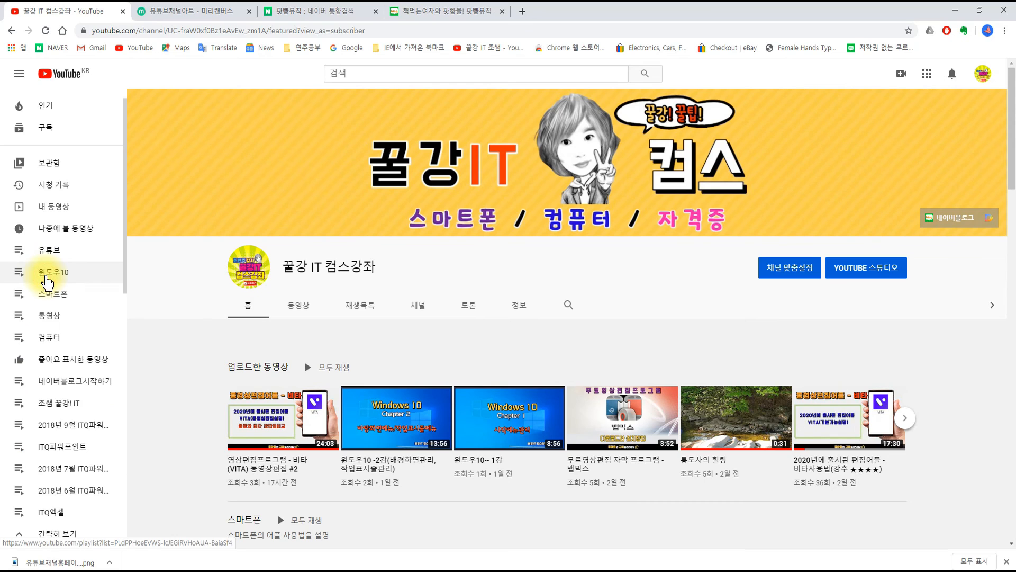
{"action": "mouse_move", "coordinate": [3, 238]}
{"action": "left_mouse_down"}
{"action": "mouse_move", "coordinate": [125, 439]}
{"action": "mouse_move", "coordinate": [106, 535]}
{"action": "mouse_move", "coordinate": [125, 527]}
{"action": "left_mouse_up"}
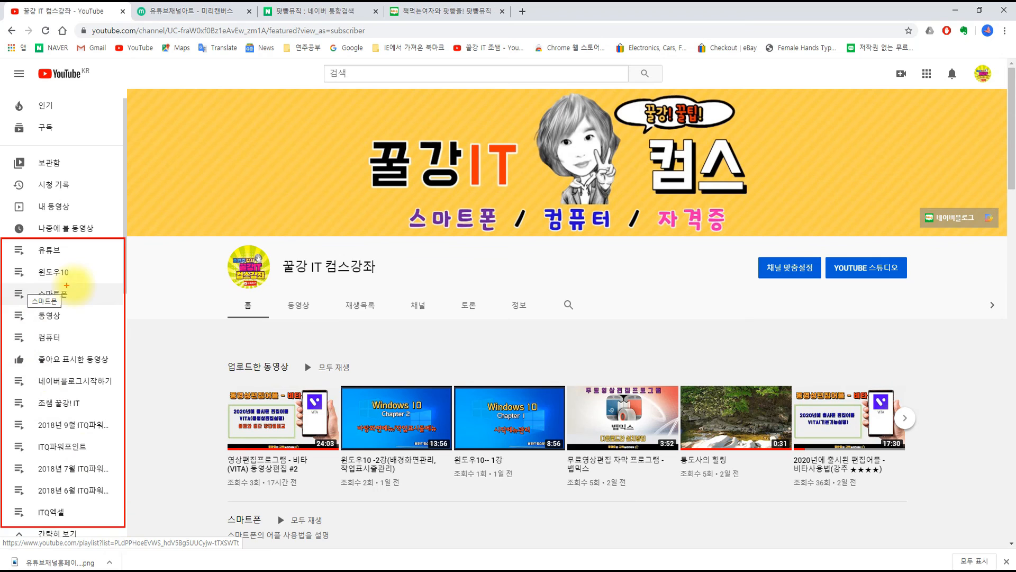
{"action": "left_click", "coordinate": [68, 272]}
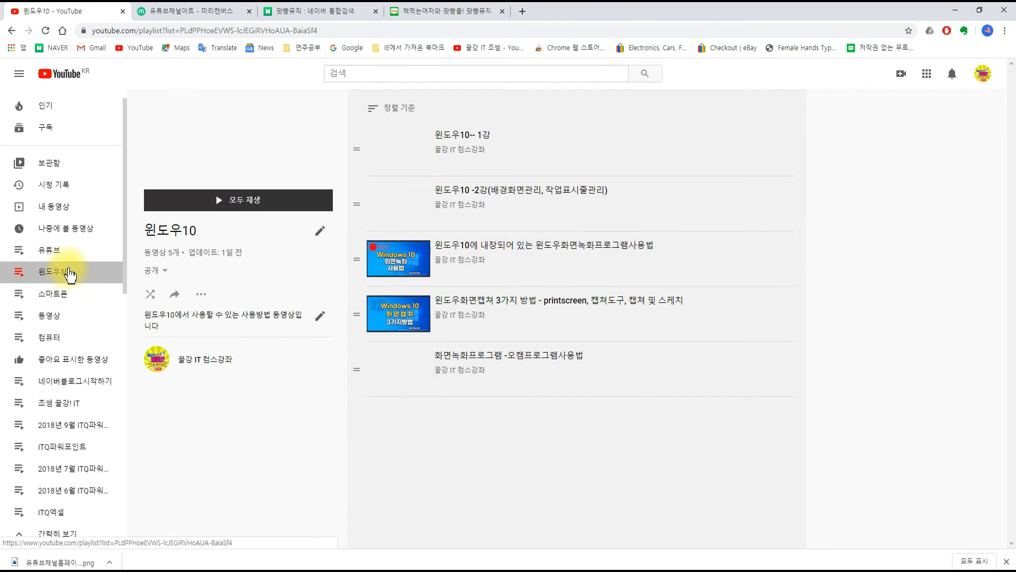
Step: Show the available options for the 윈도우10-- 1강 video and for the 윈도우10 playlist itself
{"action": "left_click", "coordinate": [782, 142]}
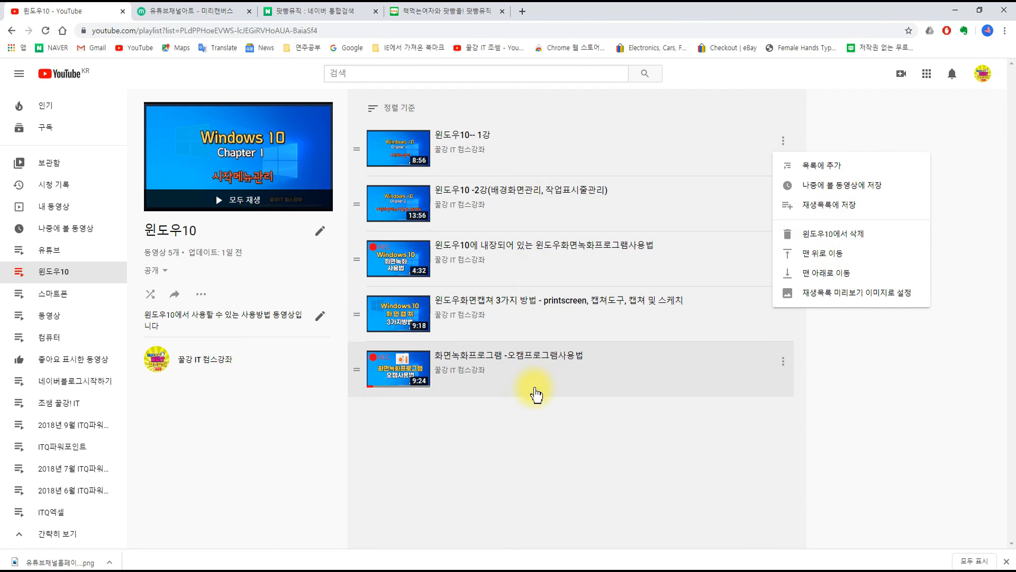
{"action": "left_click", "coordinate": [199, 296]}
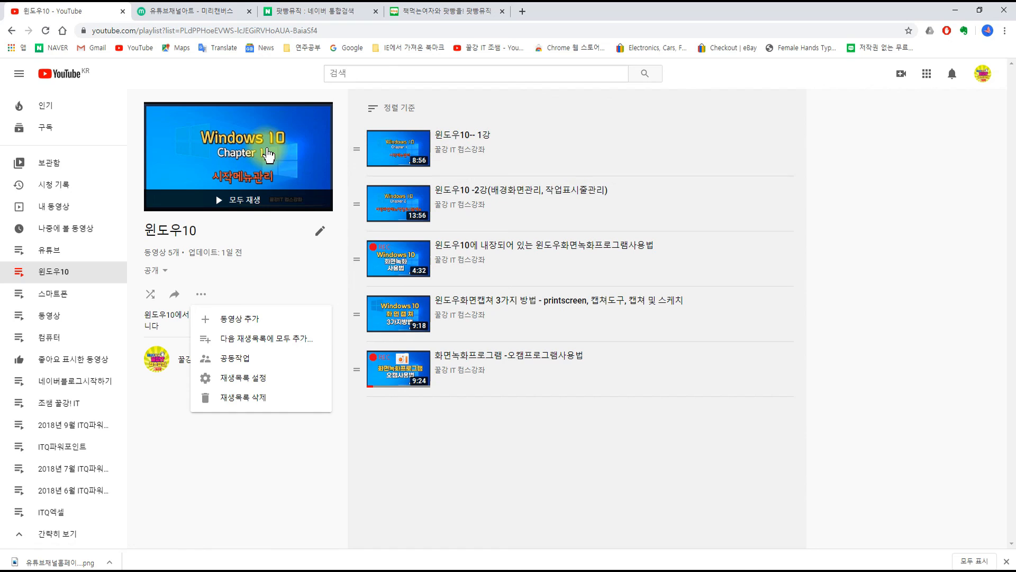
Step: Return to the channel's own page and open its 재생목록 page
{"action": "left_click", "coordinate": [984, 73]}
{"action": "left_click", "coordinate": [898, 142]}
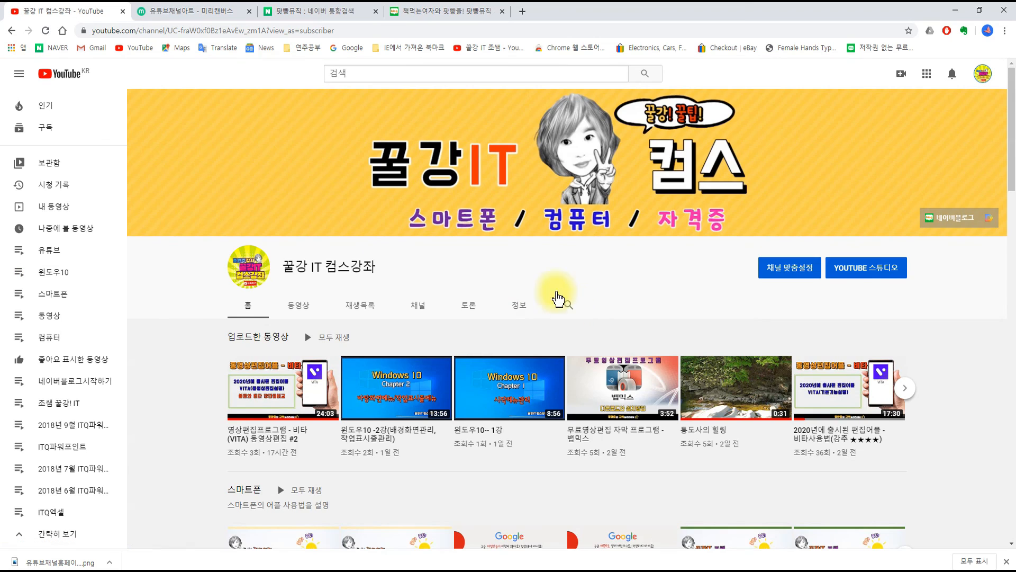
{"action": "scroll", "coordinate": [556, 297], "scroll_direction": "down", "scroll_amount": 2}
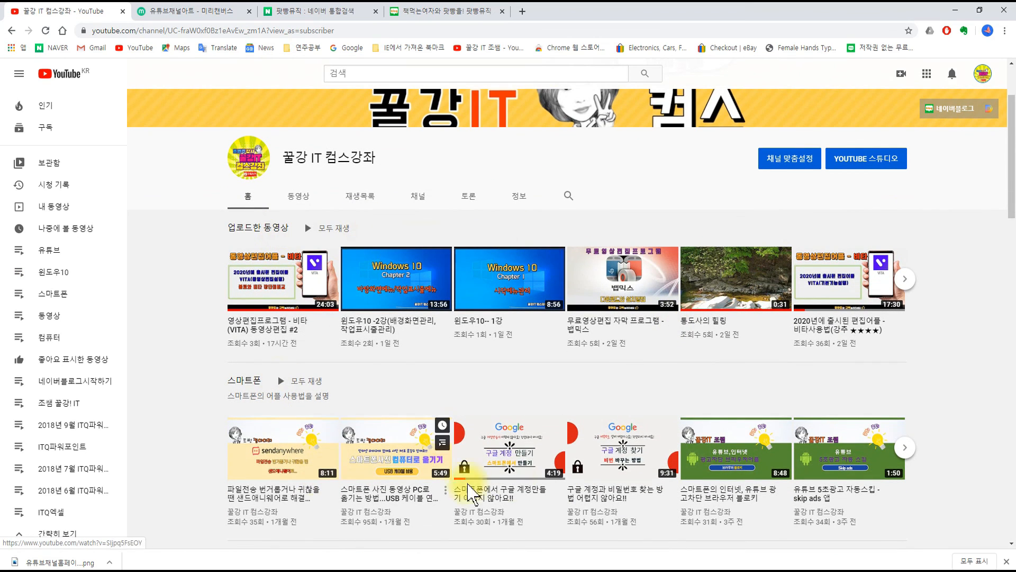
{"action": "left_click", "coordinate": [357, 190]}
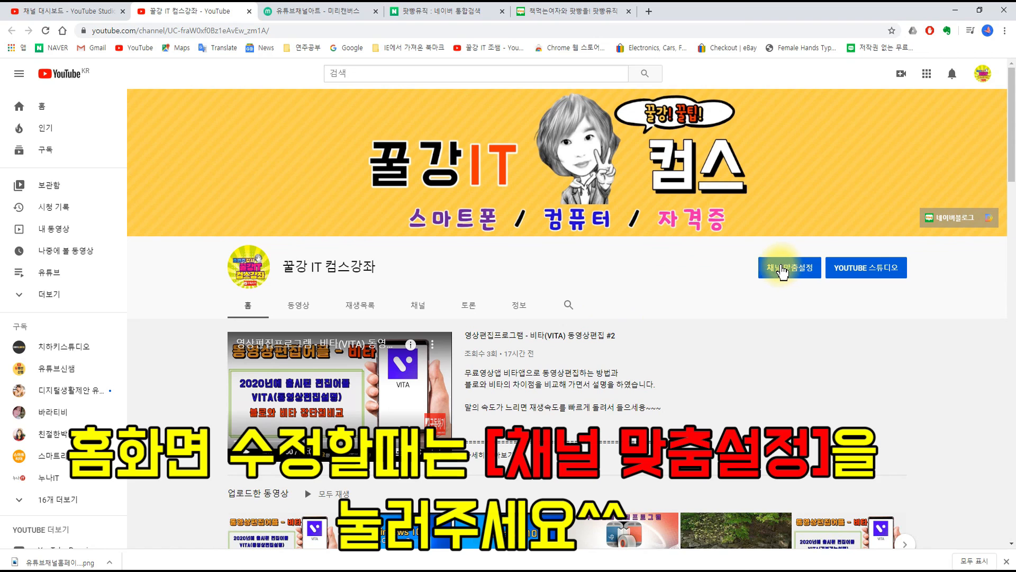
{"action": "left_click", "coordinate": [782, 270]}
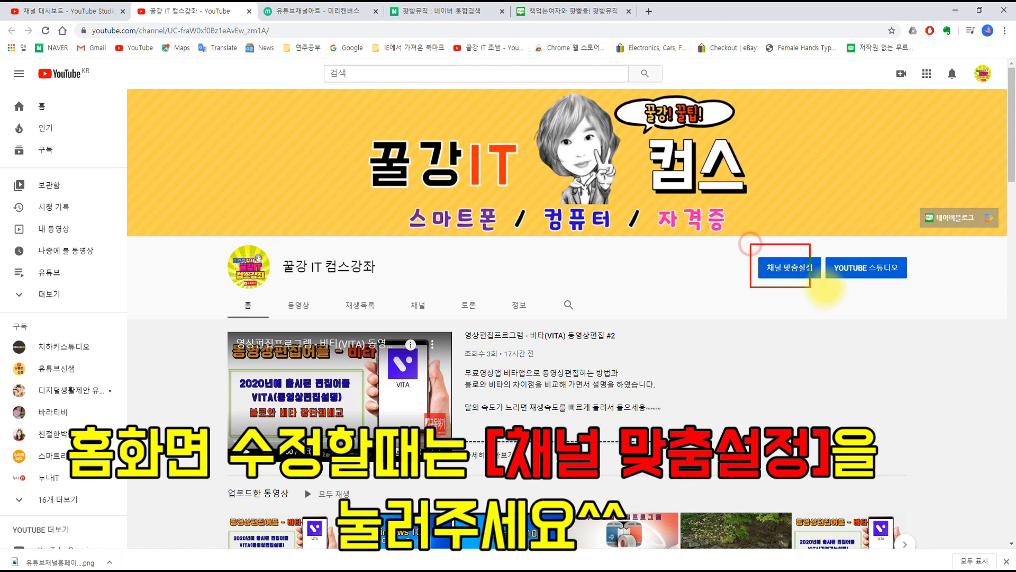